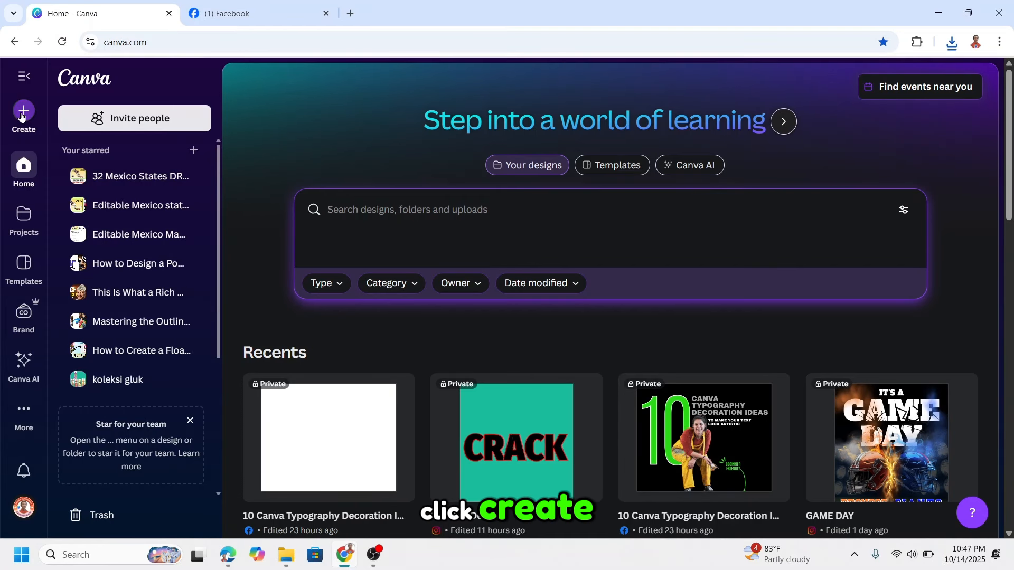
# Create a blank Instagram Post (4:5) design from the social media formats
pyautogui.click(22, 112)
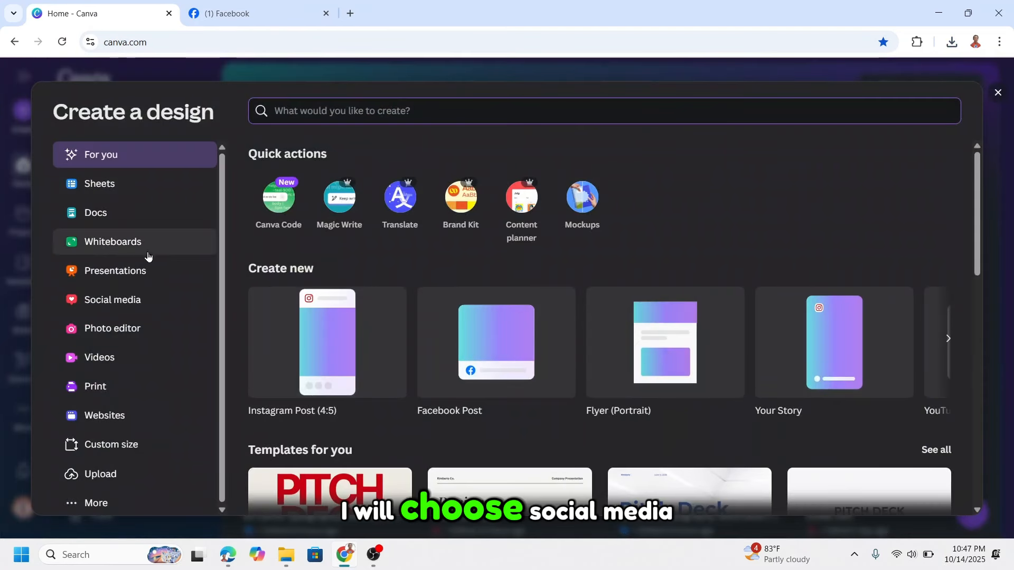
pyautogui.click(128, 300)
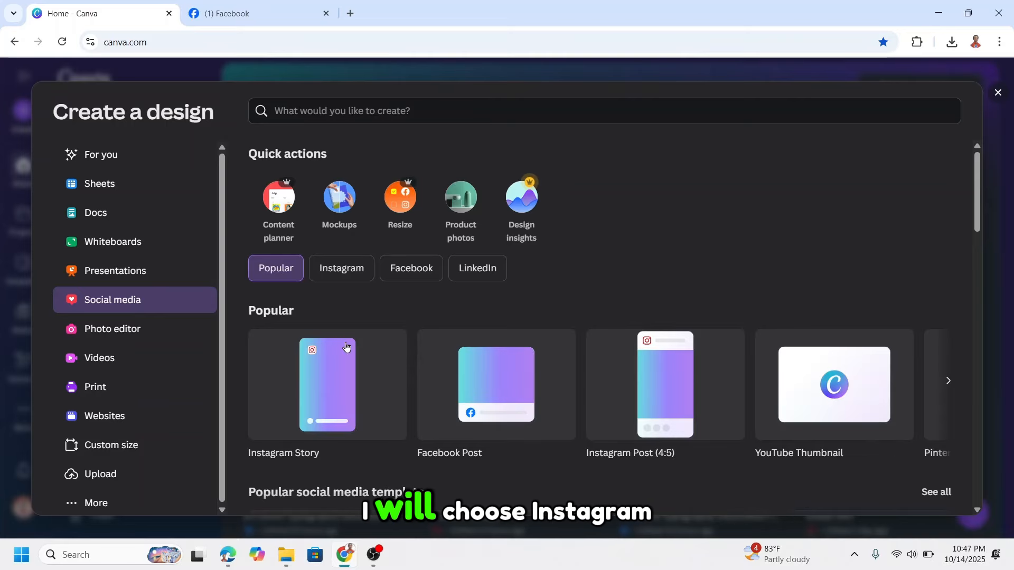
pyautogui.click(670, 406)
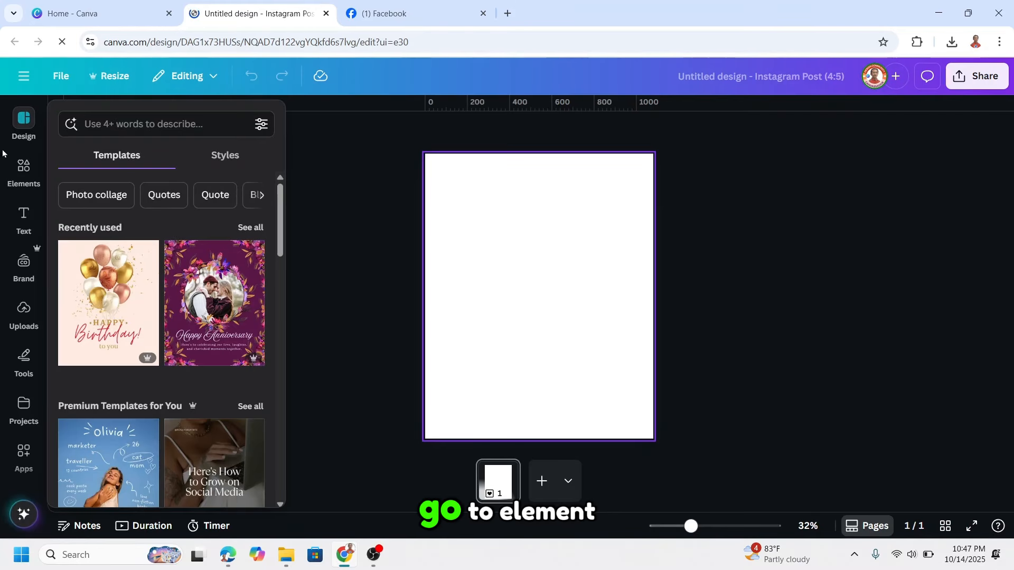
# Insert the recently used pumpkin image, shrink it near the page's lower left and stack a copy directly above it
pyautogui.click(23, 168)
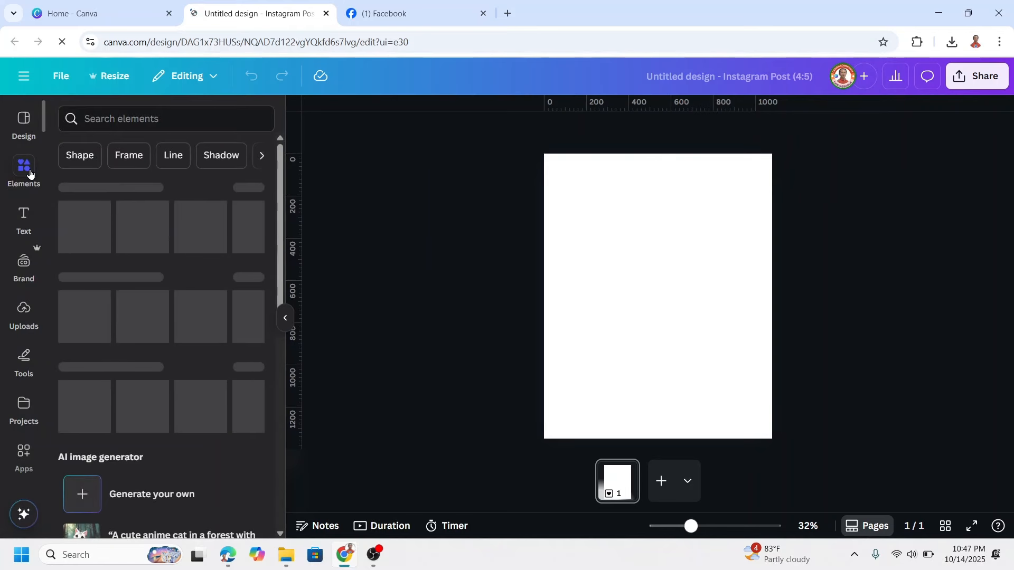
pyautogui.click(185, 210)
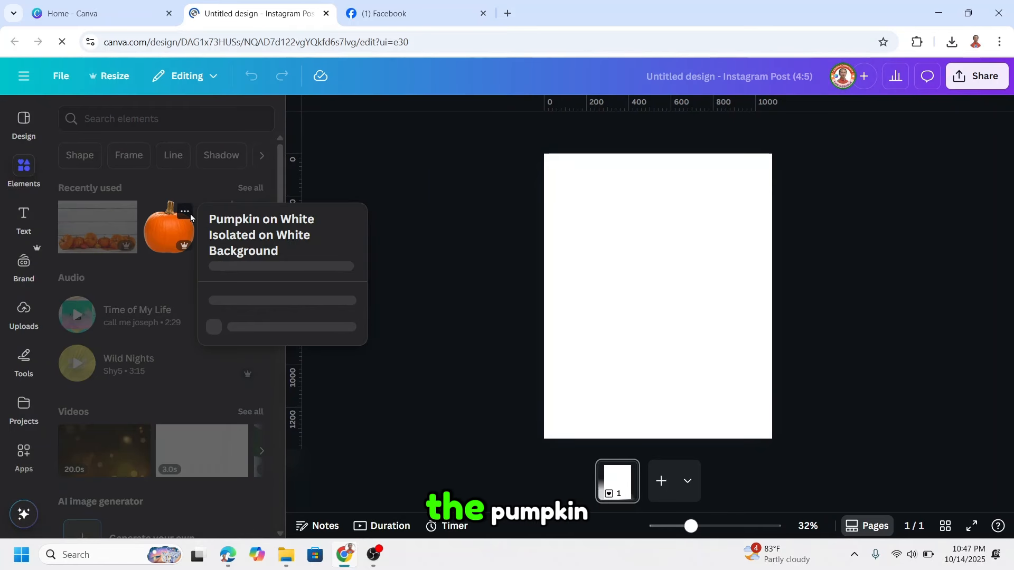
pyautogui.click(159, 230)
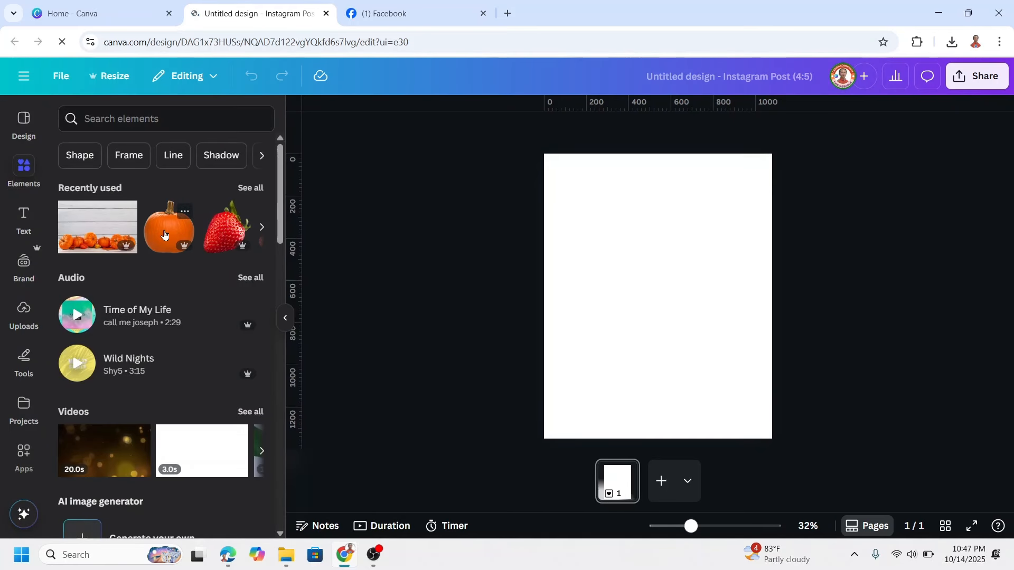
pyautogui.click(159, 230)
pyautogui.moveTo(749, 206); pyautogui.dragTo(583, 373)
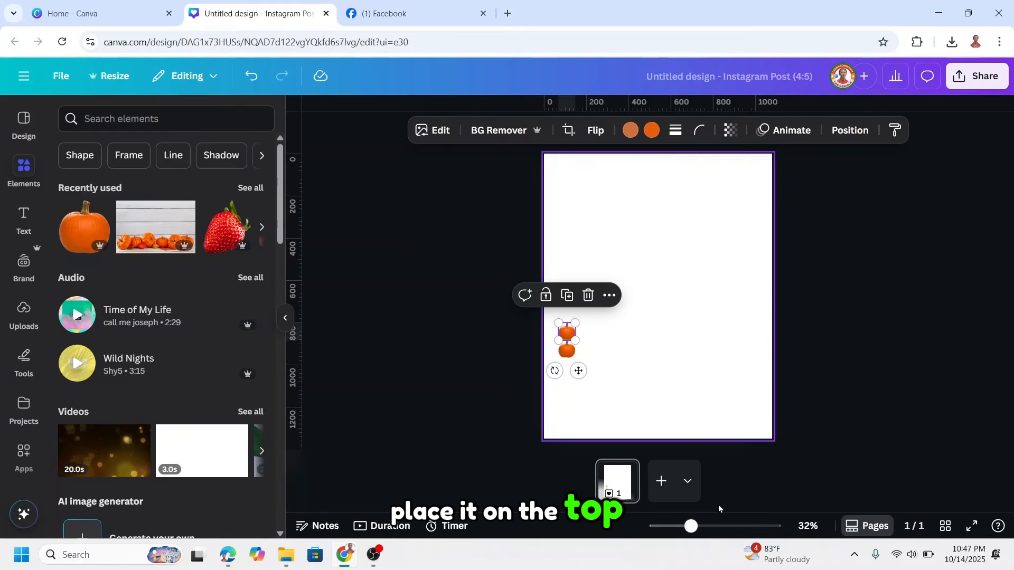
# Duplicate the upper pumpkin repeatedly upward to build a vertical column of eight pumpkins
pyautogui.keyDown('ctrl'); pyautogui.scroll(5, 634, 431); pyautogui.keyUp('ctrl')
pyautogui.moveTo(423, 386); pyautogui.dragTo(421, 390)
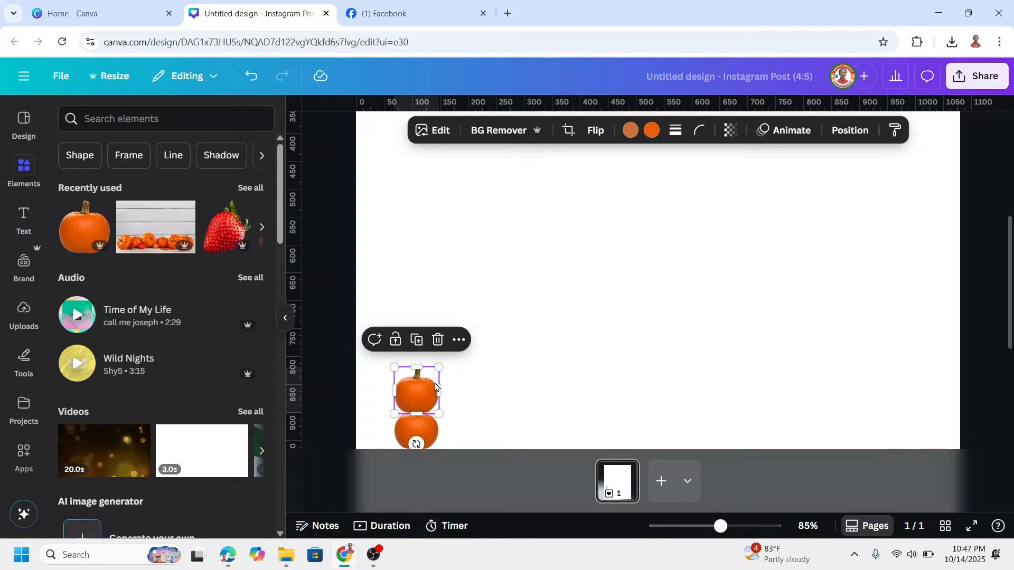
pyautogui.click(420, 340)
pyautogui.click(417, 302)
pyautogui.click(417, 267)
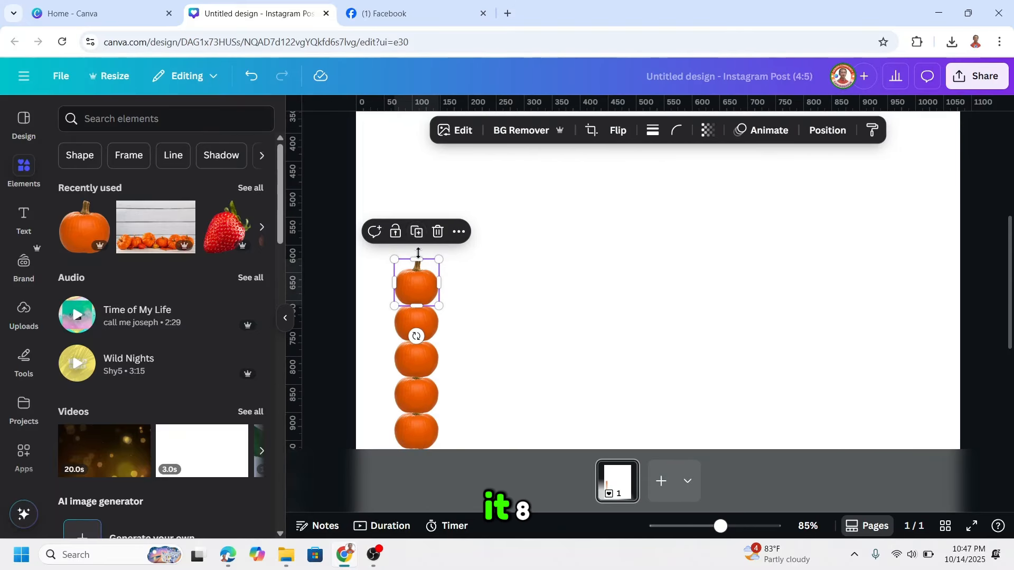
pyautogui.click(417, 232)
pyautogui.click(416, 195)
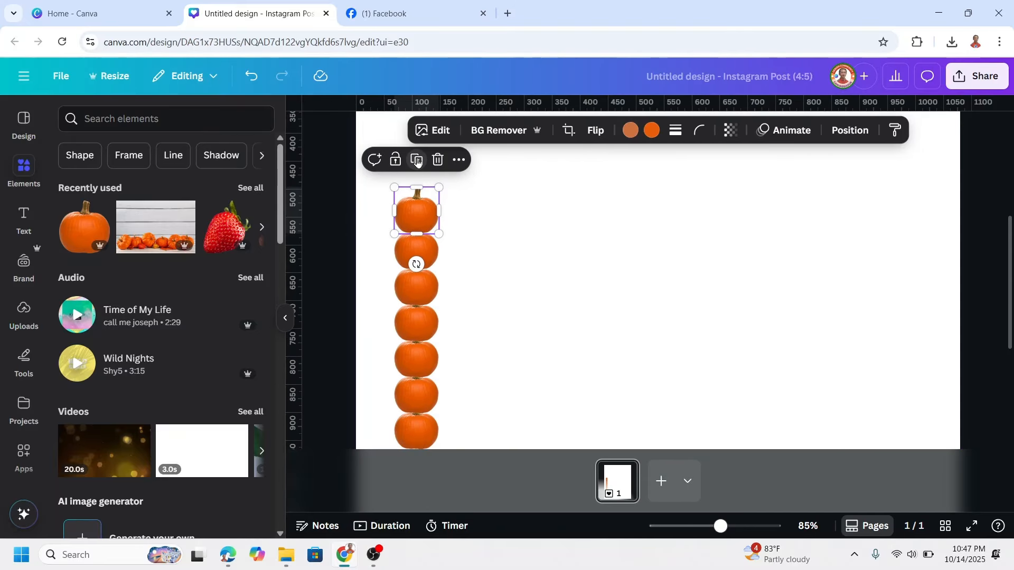
pyautogui.click(417, 161)
pyautogui.click(701, 527)
pyautogui.click(602, 364)
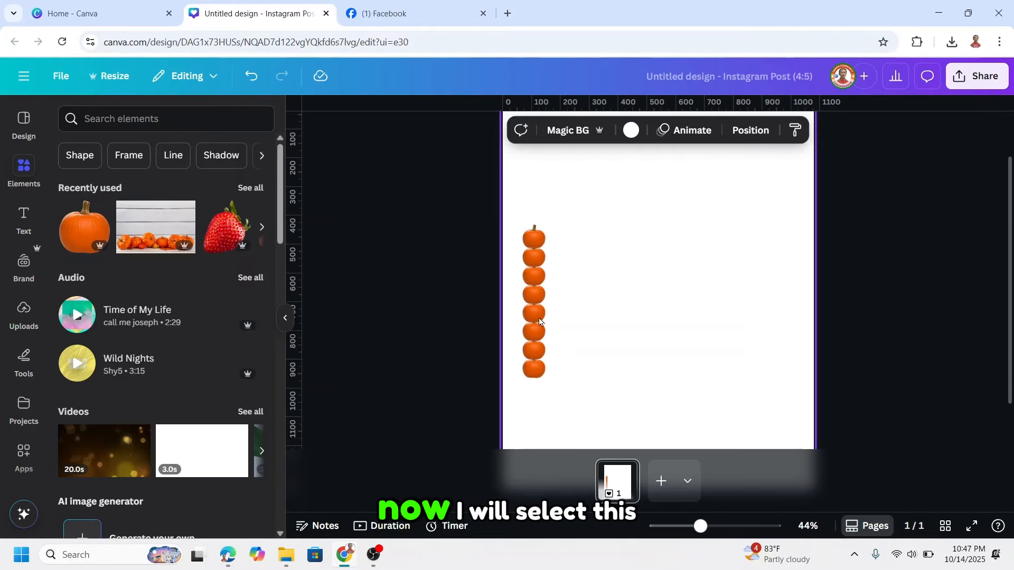
# Add two pumpkin copies side by side to the right of the column's fifth pumpkin as a crossbar
pyautogui.click(539, 320)
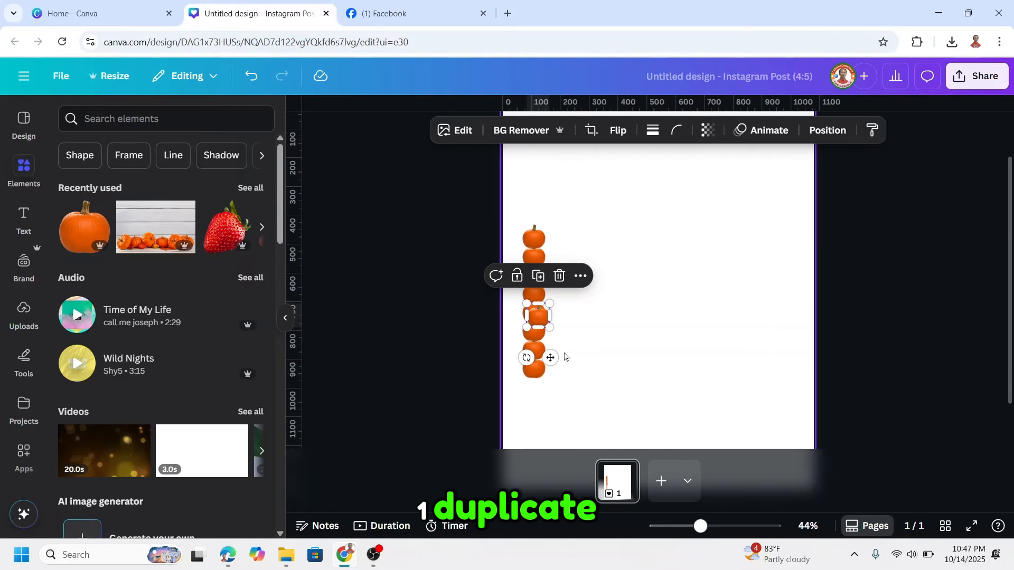
pyautogui.moveTo(550, 357); pyautogui.dragTo(568, 352)
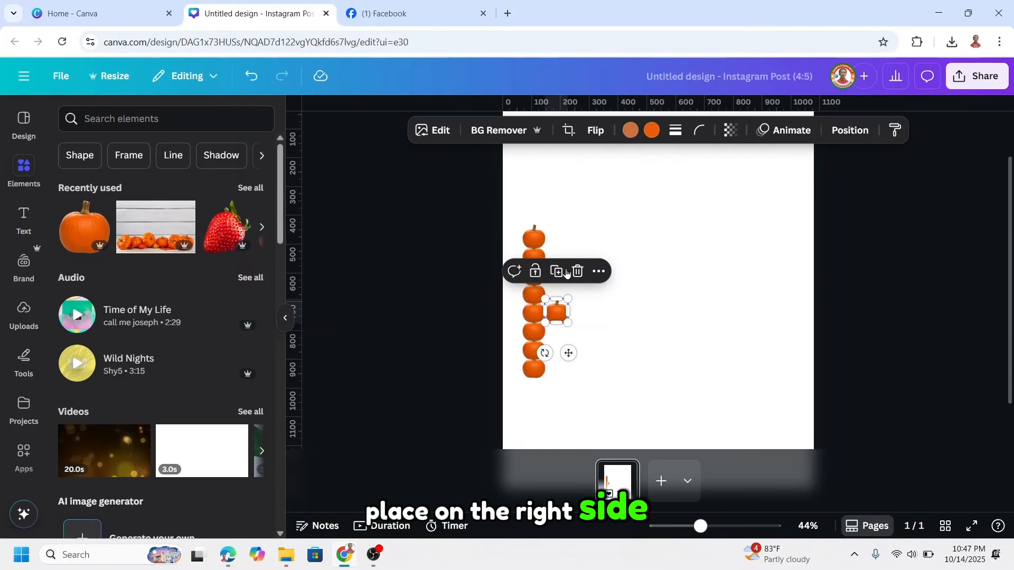
pyautogui.click(564, 272)
pyautogui.click(604, 227)
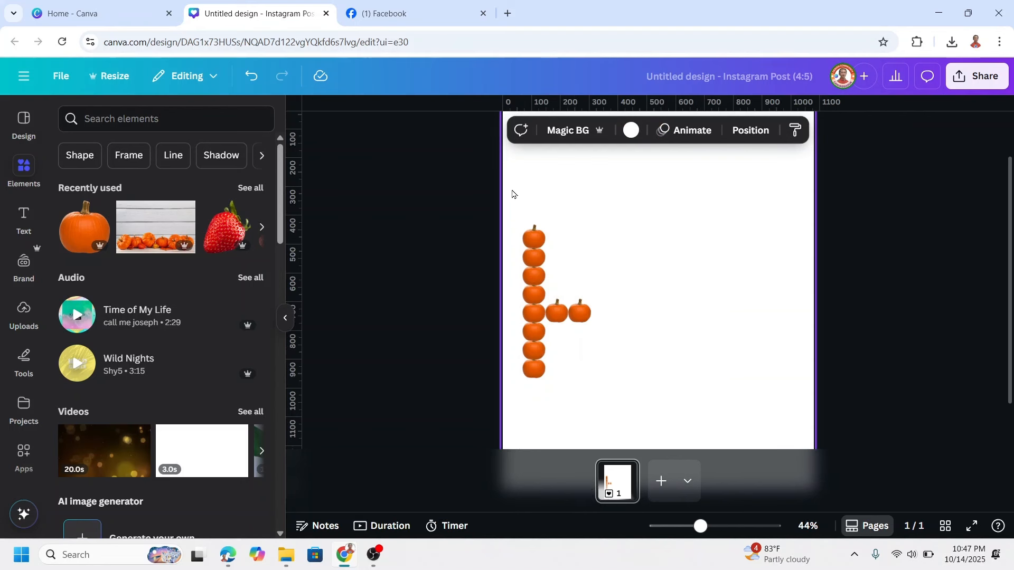
# Duplicate the eight-pumpkin column and align the copy at the crossbar's right end to complete the letter H
pyautogui.moveTo(512, 193); pyautogui.dragTo(536, 379)
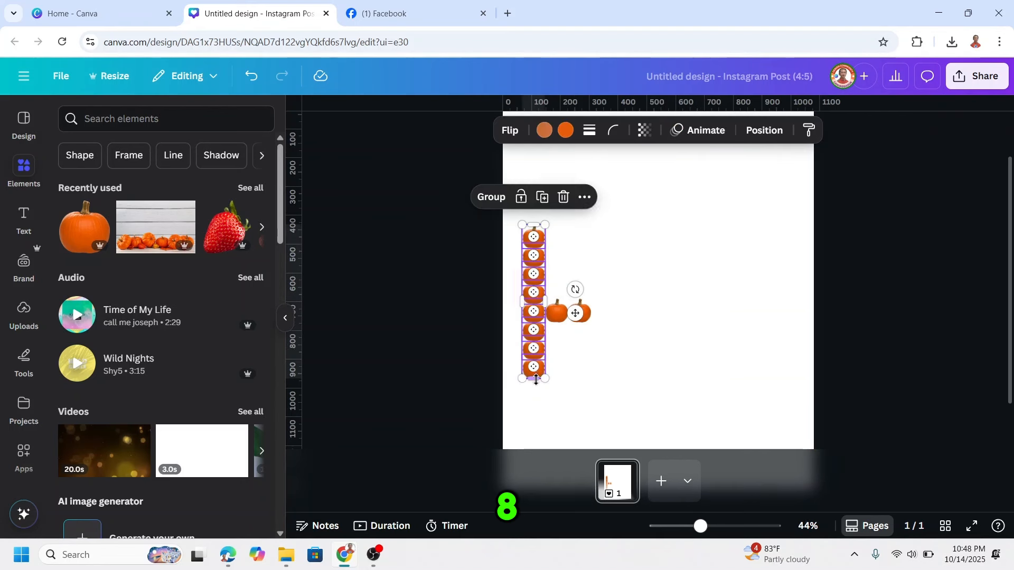
pyautogui.click(544, 199)
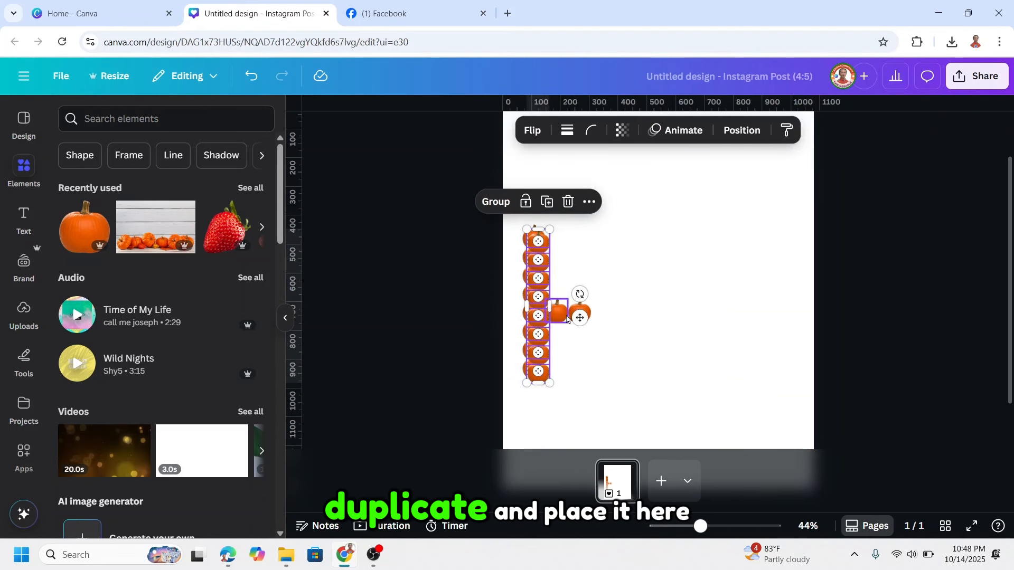
pyautogui.moveTo(580, 318); pyautogui.dragTo(645, 322)
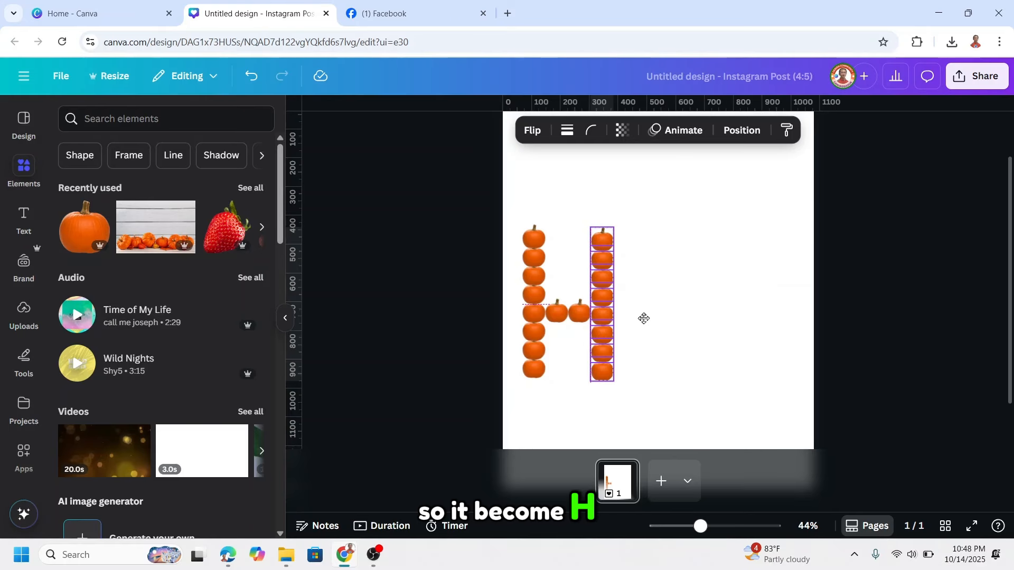
pyautogui.click(696, 335)
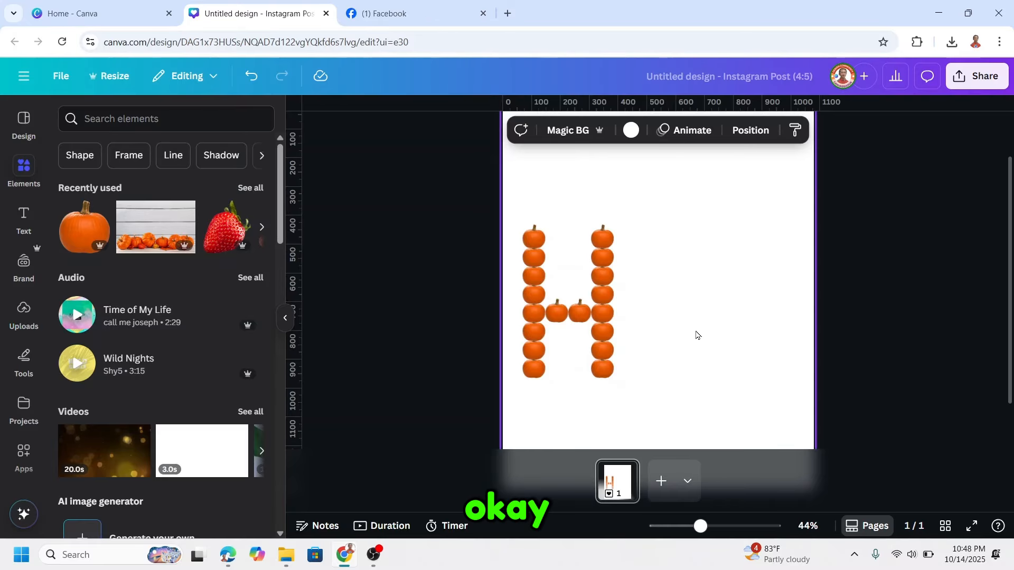
# Duplicate the whole pumpkin H and place the copy level with it on its right
pyautogui.moveTo(698, 193); pyautogui.dragTo(484, 438)
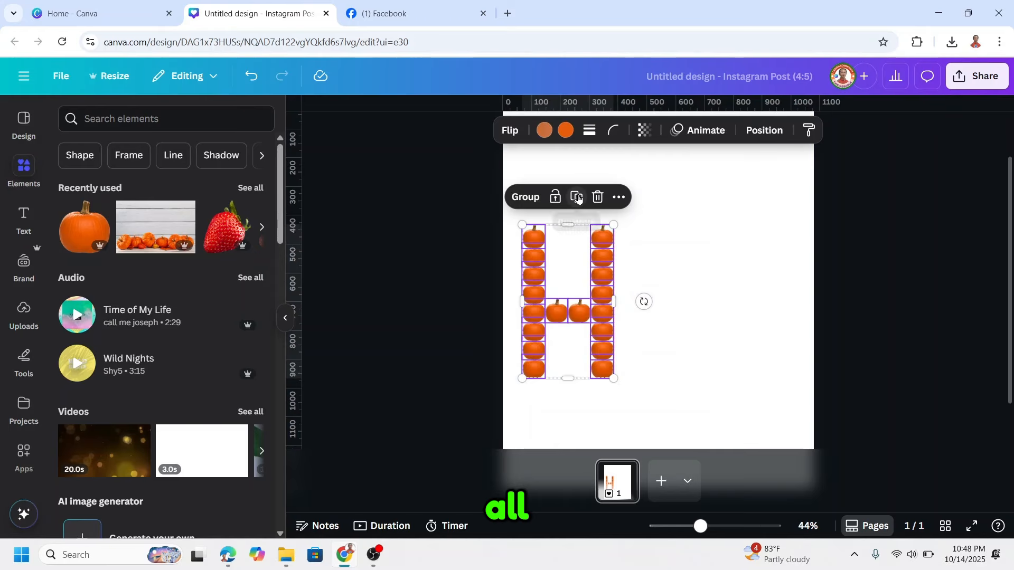
pyautogui.hotkey('ctrl', 'd')
pyautogui.moveTo(567, 283); pyautogui.dragTo(677, 274)
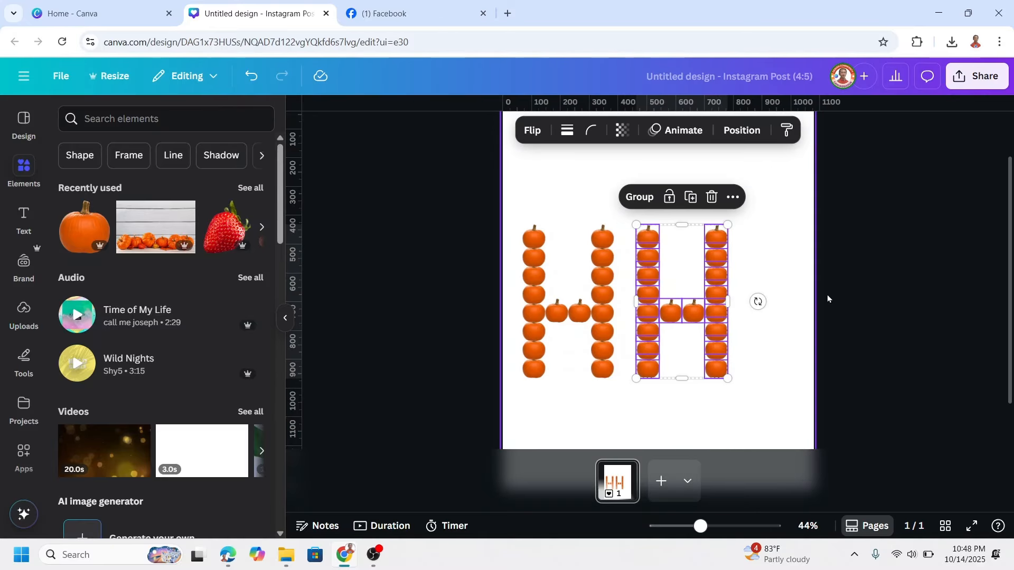
pyautogui.click(794, 283)
# Move the upper pumpkins of the copied H inward into a narrowed, closed top to form the letter A
pyautogui.click(649, 242)
pyautogui.moveTo(649, 242)
pyautogui.mouseDown()
pyautogui.moveTo(707, 244)
pyautogui.moveTo(649, 262)
pyautogui.moveTo(708, 258)
pyautogui.moveTo(659, 257)
pyautogui.mouseUp()
pyautogui.click(717, 264)
pyautogui.click(664, 257)
pyautogui.click(771, 251)
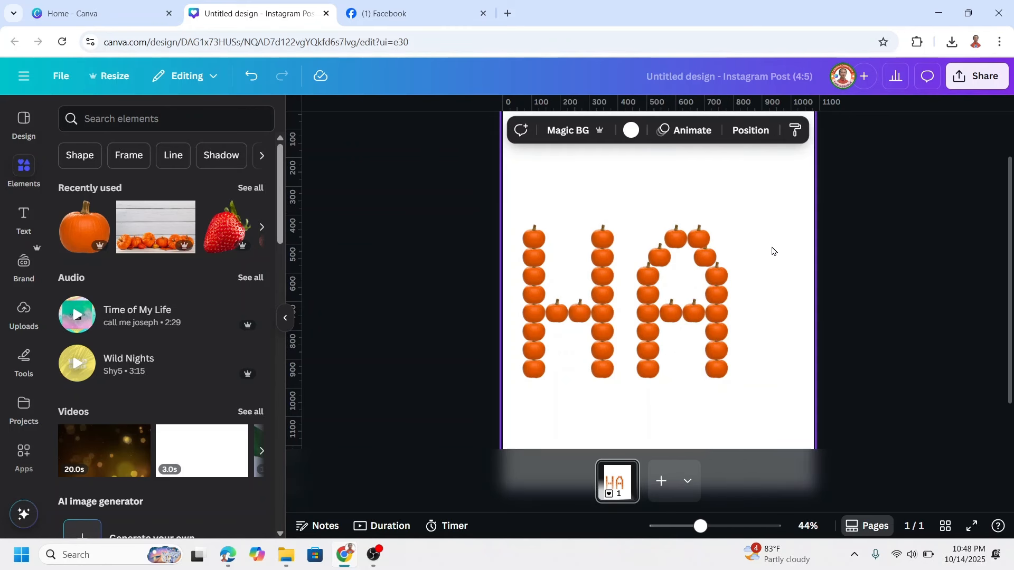
pyautogui.click(669, 236)
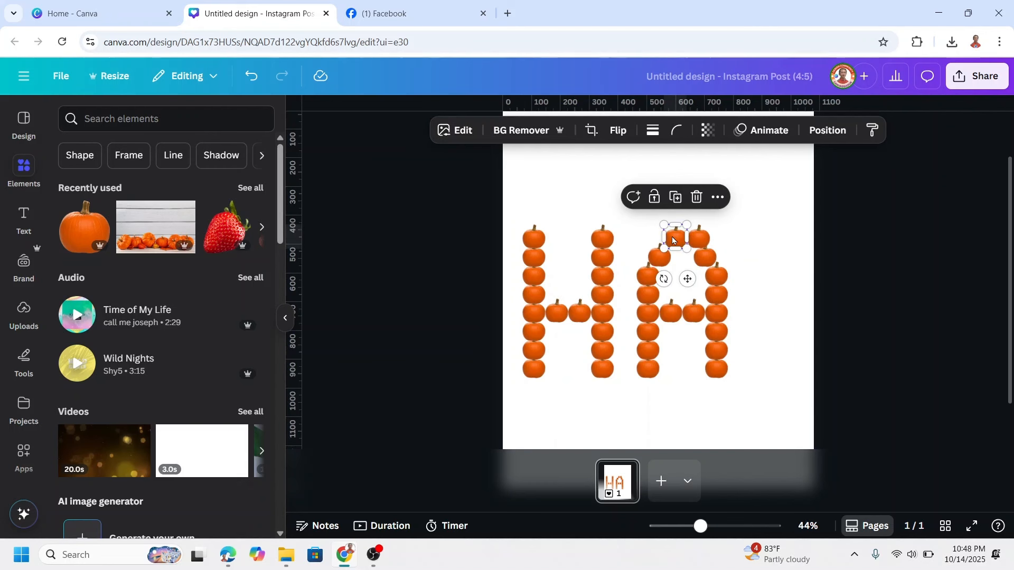
pyautogui.moveTo(671, 241); pyautogui.dragTo(698, 237)
pyautogui.click(757, 243)
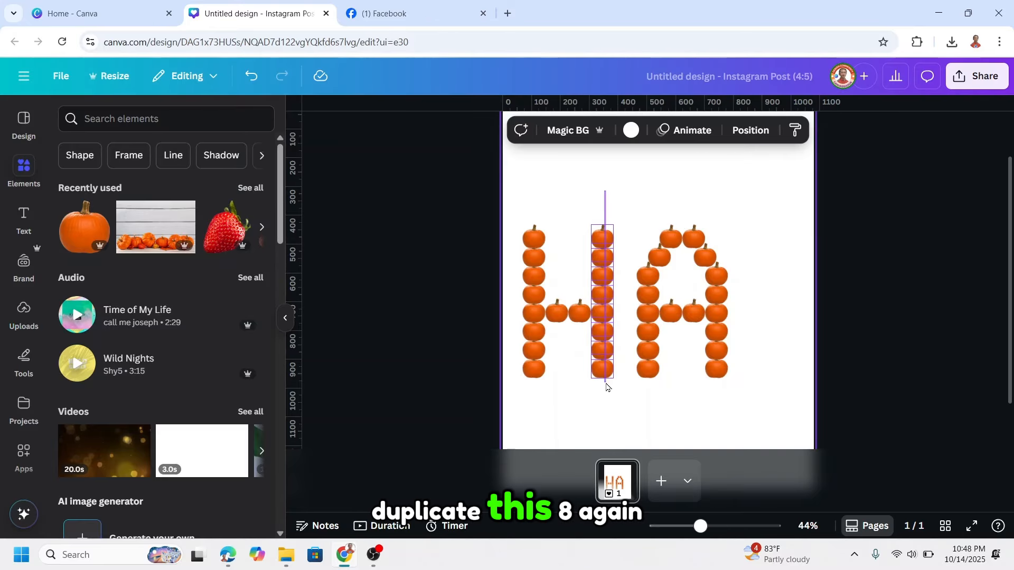
# Duplicate the right eight-pumpkin column of the H and place the copy to the right of the A
pyautogui.moveTo(606, 387); pyautogui.dragTo(606, 387)
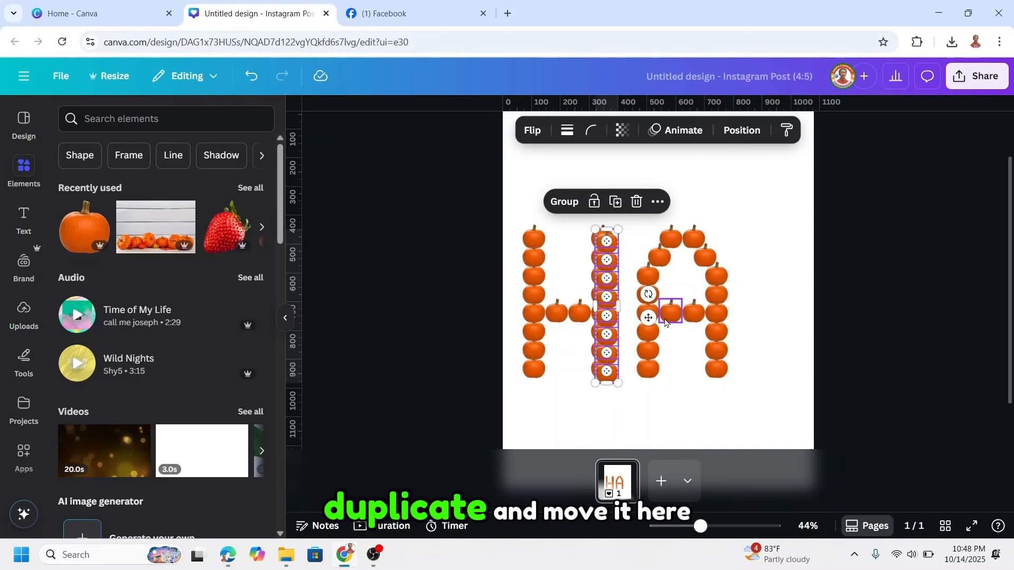
pyautogui.moveTo(650, 319); pyautogui.dragTo(798, 316)
pyautogui.click(792, 362)
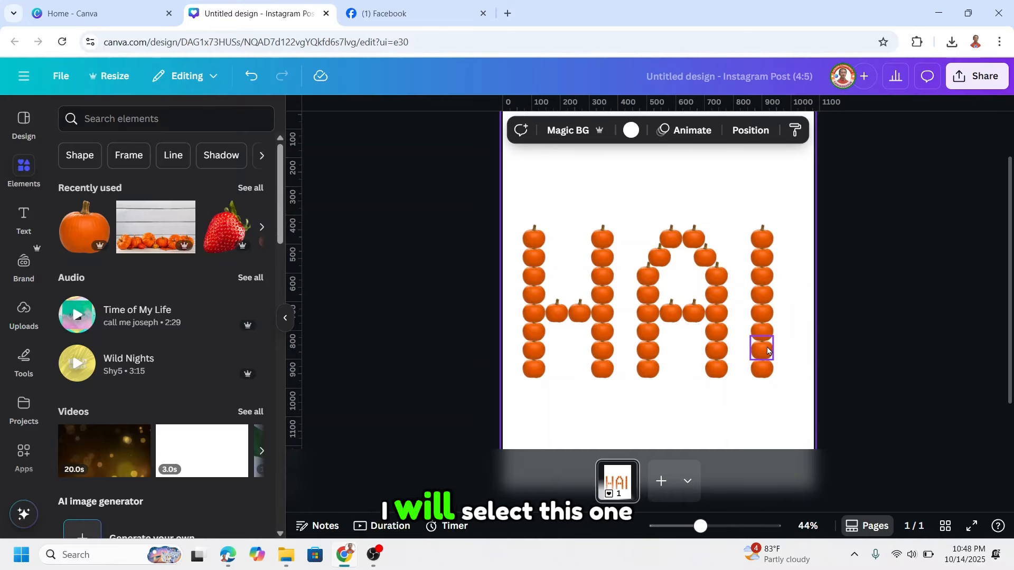
# Move the single column's second-lowest pumpkin to its top to form an exclamation mark, and tilt the whole mark slightly right
pyautogui.click(762, 350)
pyautogui.moveTo(765, 355); pyautogui.dragTo(766, 225)
pyautogui.moveTo(782, 186); pyautogui.dragTo(762, 213)
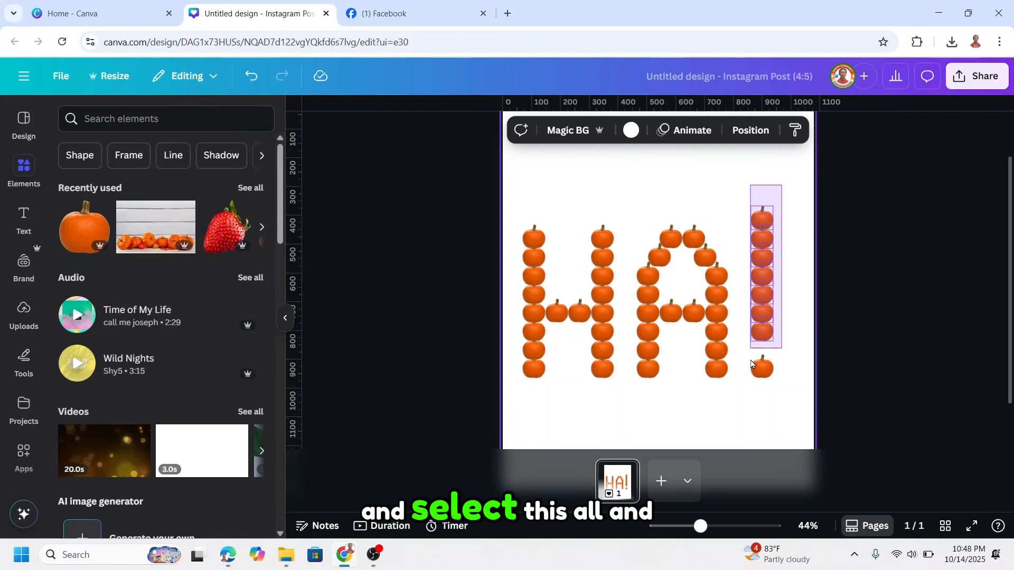
pyautogui.moveTo(754, 390); pyautogui.dragTo(743, 410)
pyautogui.moveTo(763, 280); pyautogui.dragTo(773, 275)
pyautogui.click(810, 428)
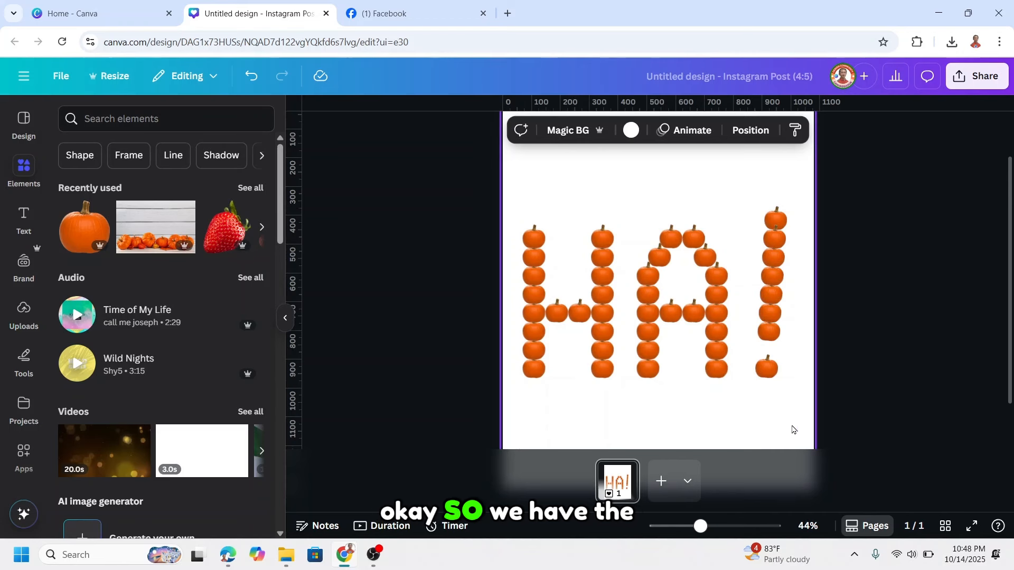
# Insert the recently used pumpkin background photo onto the page and remove its background with BG Remover
pyautogui.scroll(-1, 792, 430)
pyautogui.click(684, 530)
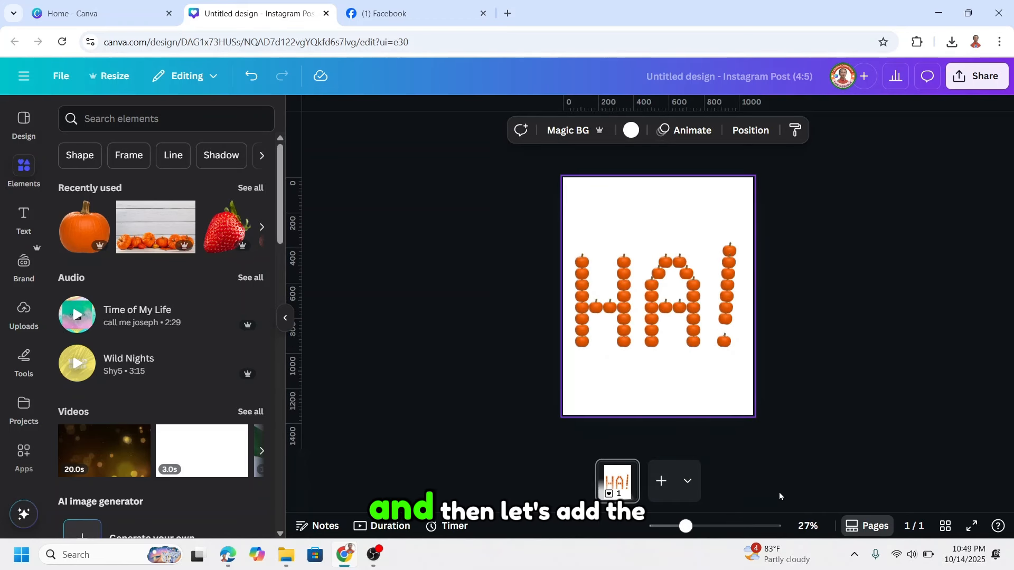
pyautogui.click(184, 210)
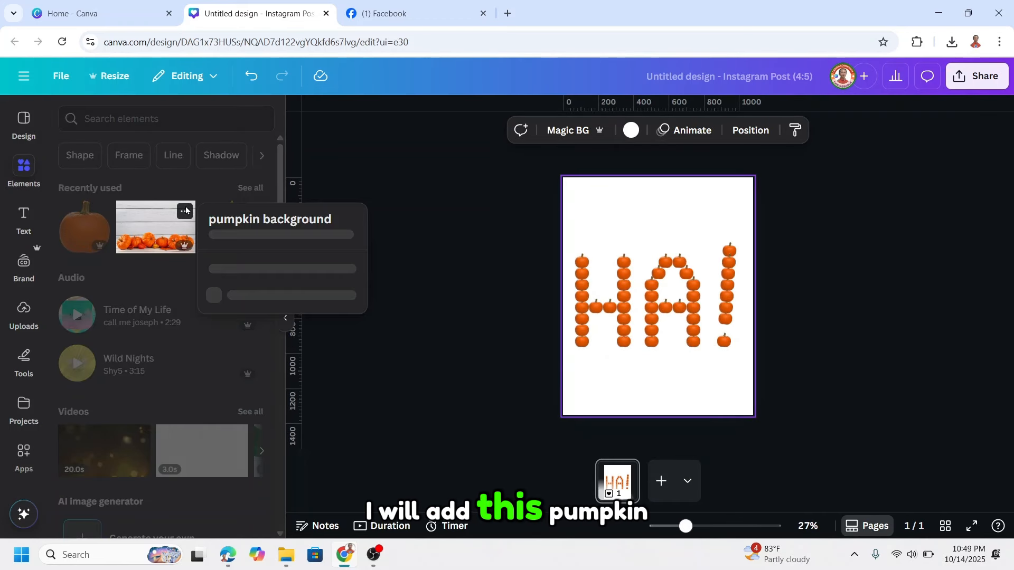
pyautogui.click(150, 230)
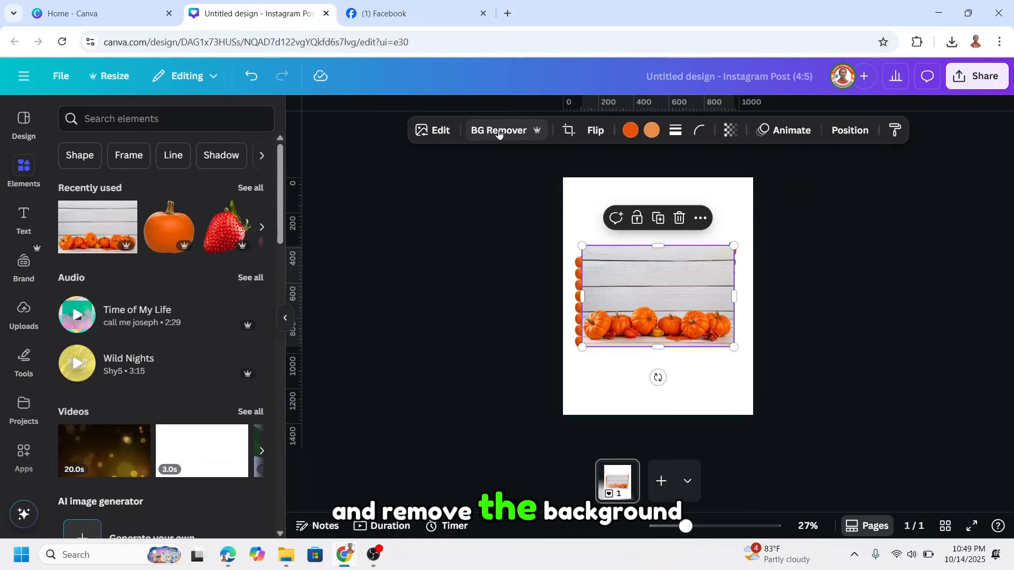
pyautogui.click(499, 131)
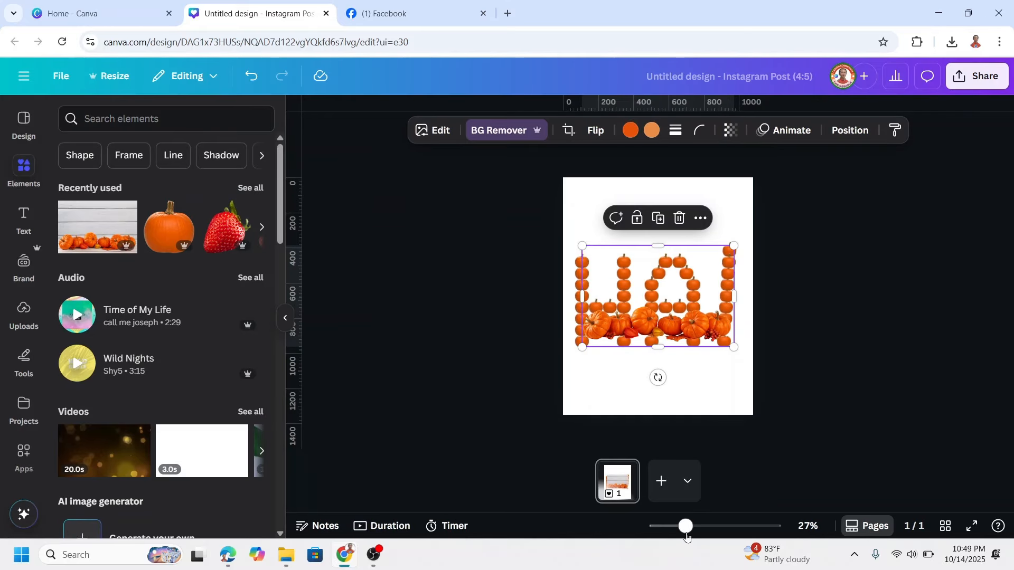
pyautogui.scroll(2, 707, 380)
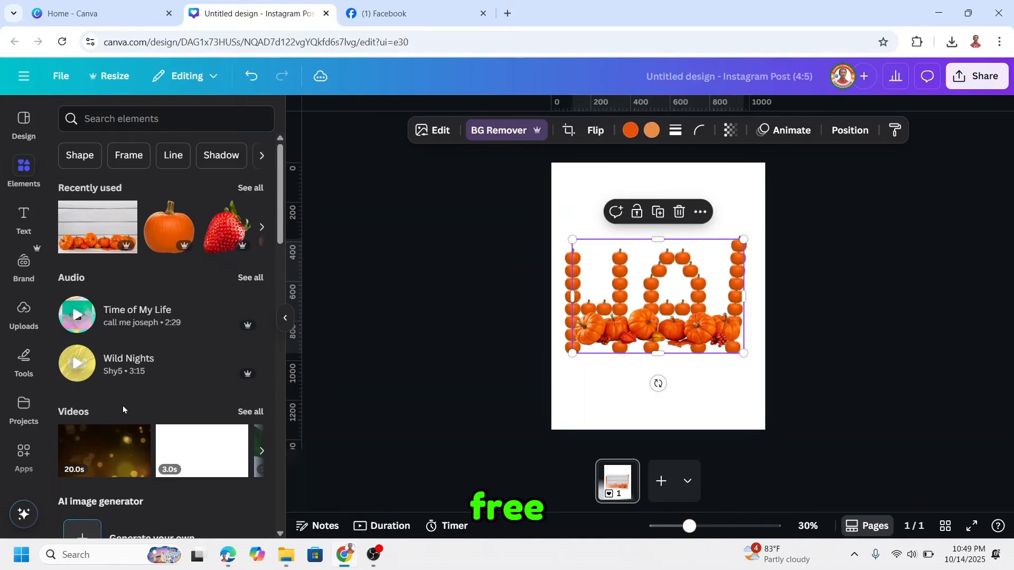
# Search the Canva apps for Background Cleaner
pyautogui.click(23, 453)
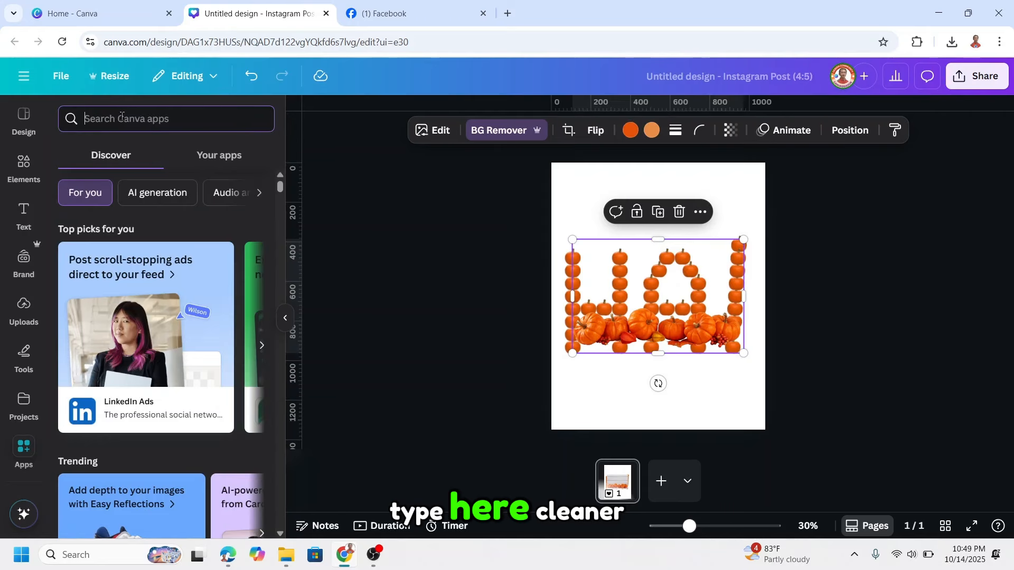
pyautogui.click(121, 117)
pyautogui.write('clean')
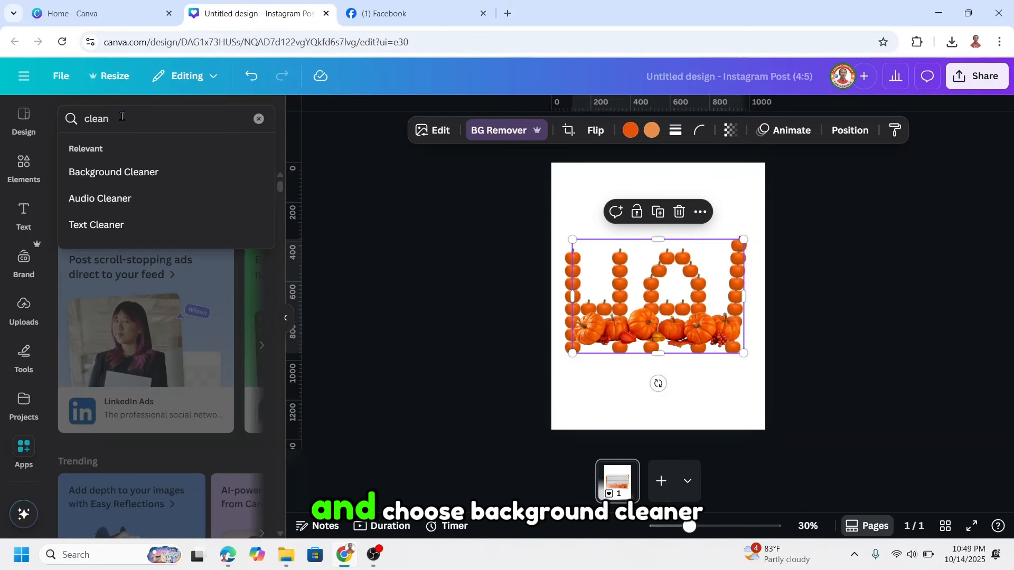
pyautogui.click(159, 176)
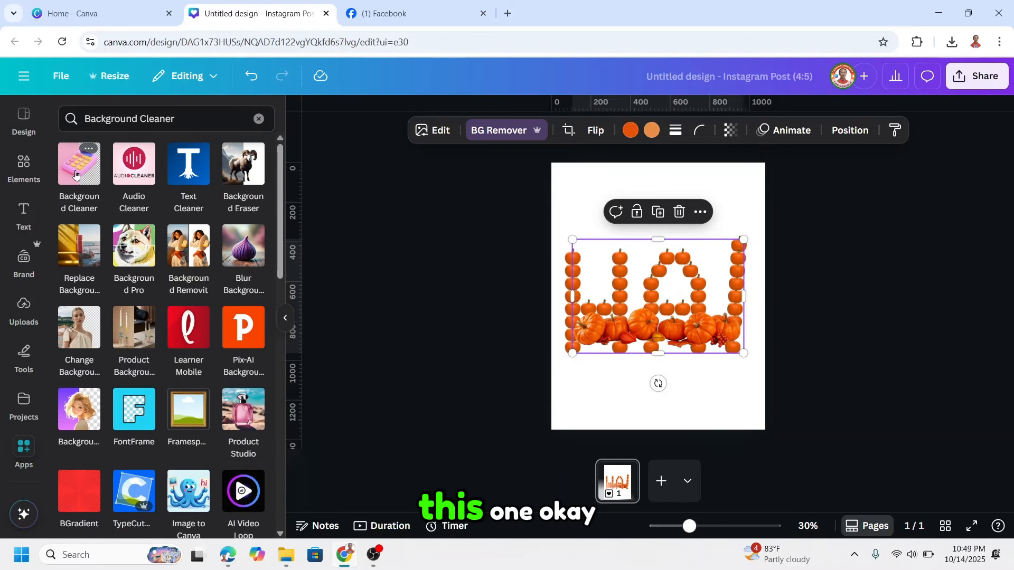
# Move the pumpkin cutout below the HA! lettering, crop its empty upper area, and shrink it to about half its width
pyautogui.moveTo(695, 342); pyautogui.dragTo(688, 391)
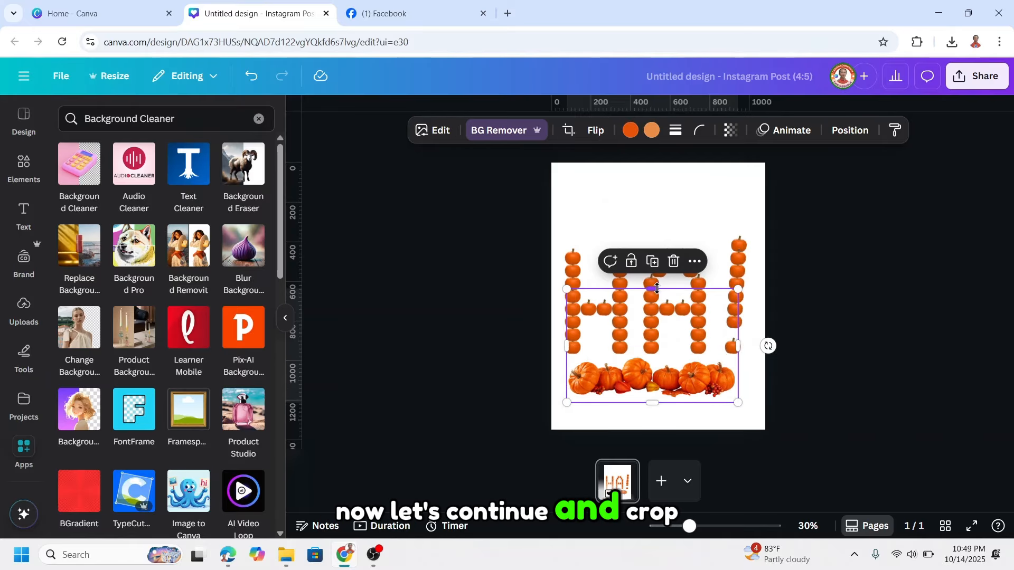
pyautogui.moveTo(656, 288); pyautogui.dragTo(656, 369)
pyautogui.click(656, 369)
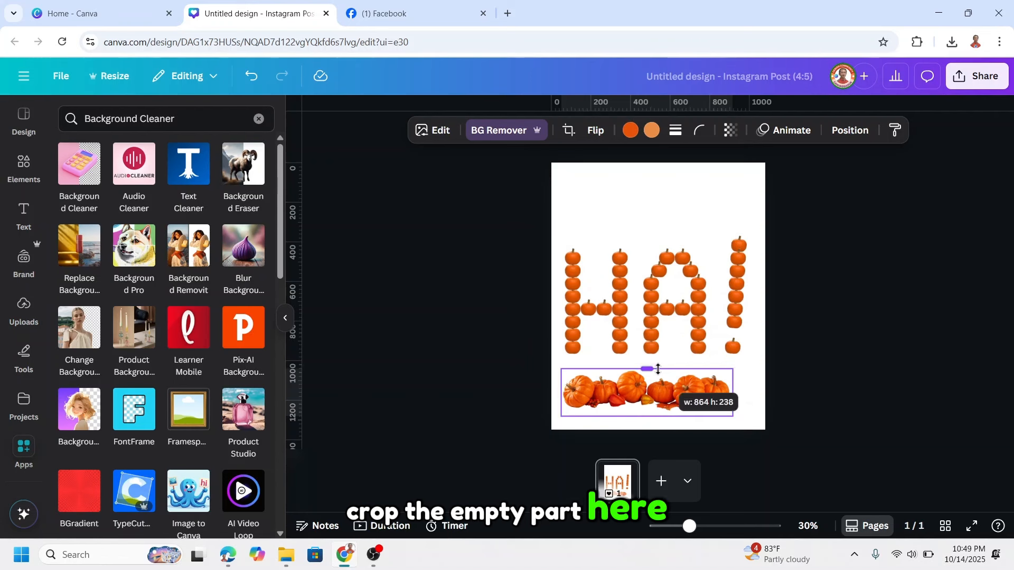
pyautogui.moveTo(731, 364); pyautogui.dragTo(635, 385)
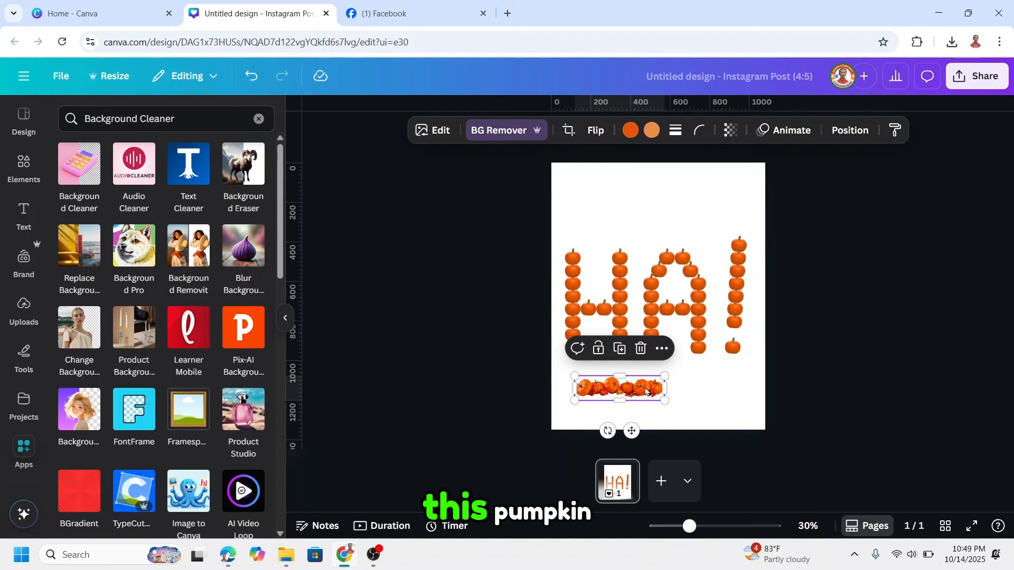
# Duplicate the small pumpkin strip twice and line up the three overlapping strips in one row under the lettering
pyautogui.moveTo(689, 526); pyautogui.dragTo(706, 526)
pyautogui.scroll(-3, 752, 378)
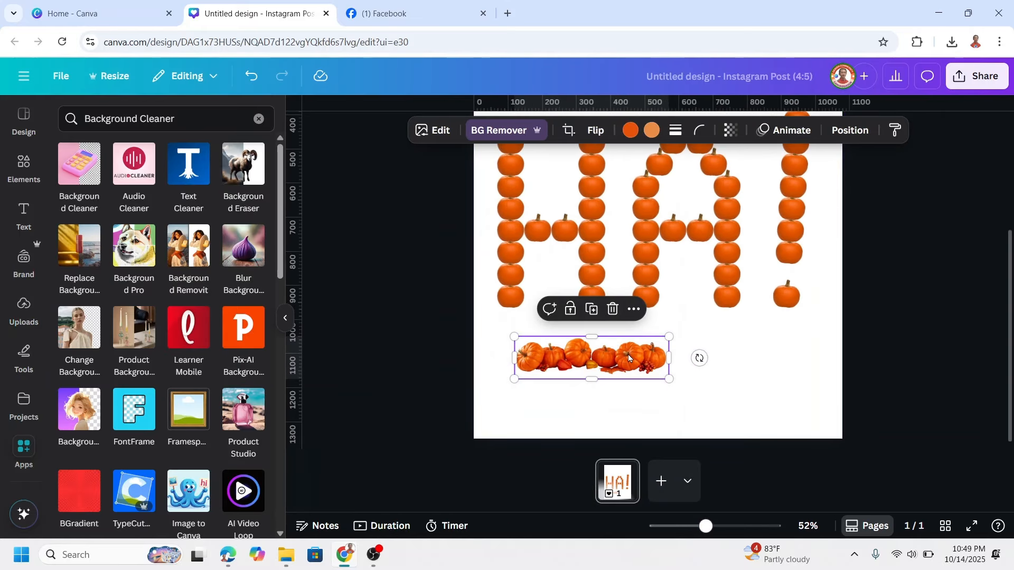
pyautogui.moveTo(634, 357); pyautogui.dragTo(697, 346)
pyautogui.click(588, 294)
pyautogui.click(682, 297)
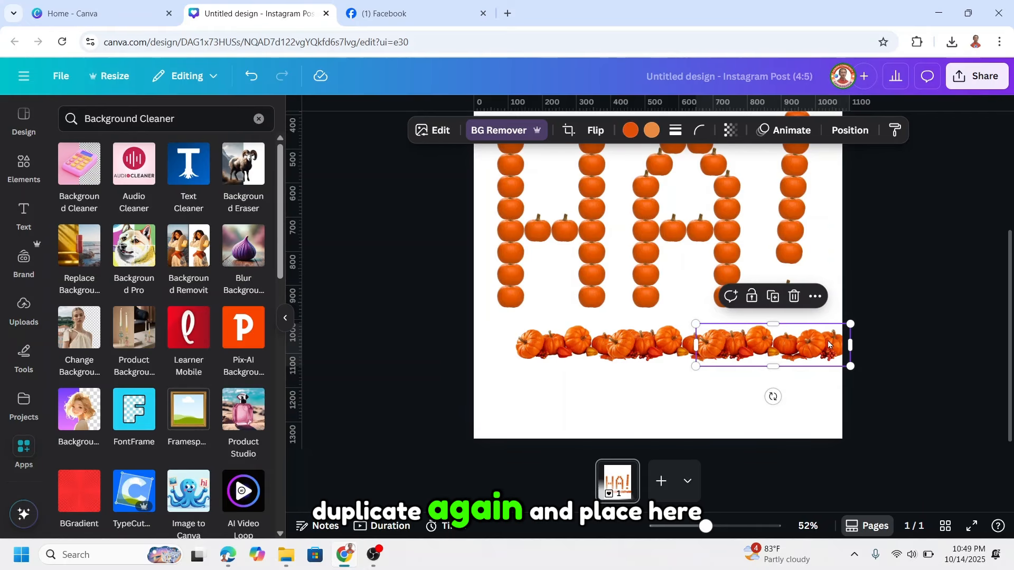
pyautogui.moveTo(805, 342); pyautogui.dragTo(793, 344)
pyautogui.click(872, 365)
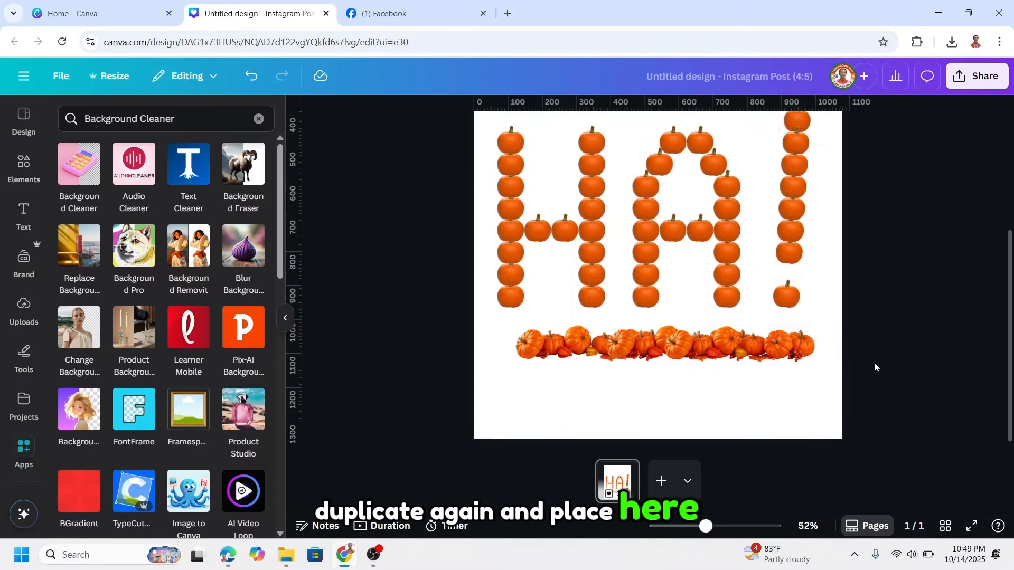
# Add two more strip copies as an overlapping second row beneath the first, and group all the strips
pyautogui.click(721, 348)
pyautogui.click(745, 301)
pyautogui.moveTo(780, 349); pyautogui.dragTo(616, 372)
pyautogui.click(710, 318)
pyautogui.moveTo(861, 325); pyautogui.dragTo(527, 400)
pyautogui.click(621, 295)
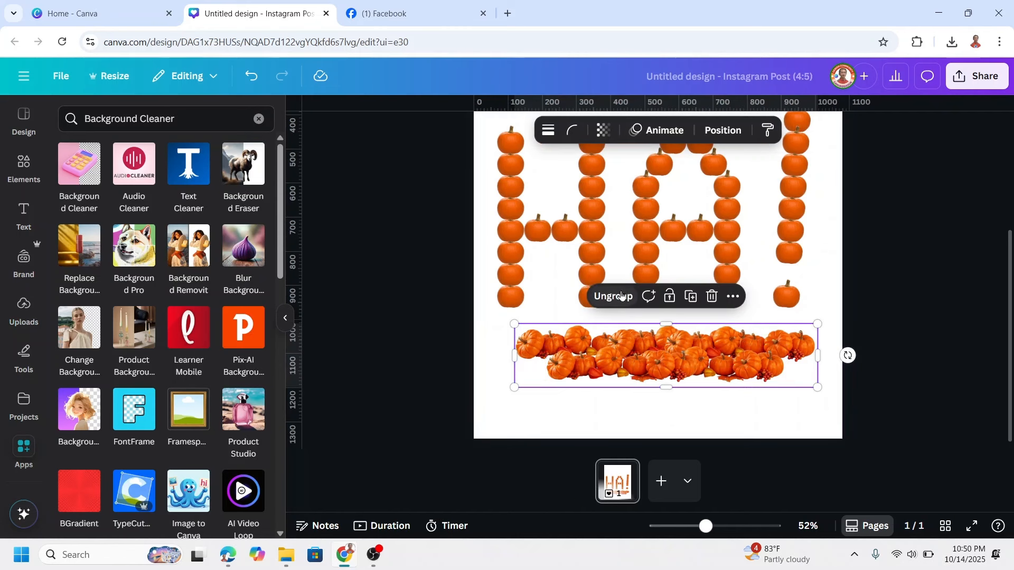
# Duplicate the grouped pumpkin pile twice, layering each copy lower and enlarging it until it extends past both page sides
pyautogui.hotkey('ctrl', 'd')
pyautogui.moveTo(681, 359); pyautogui.dragTo(651, 376)
pyautogui.moveTo(778, 409); pyautogui.dragTo(841, 423)
pyautogui.moveTo(711, 369); pyautogui.dragTo(717, 368)
pyautogui.click(692, 312)
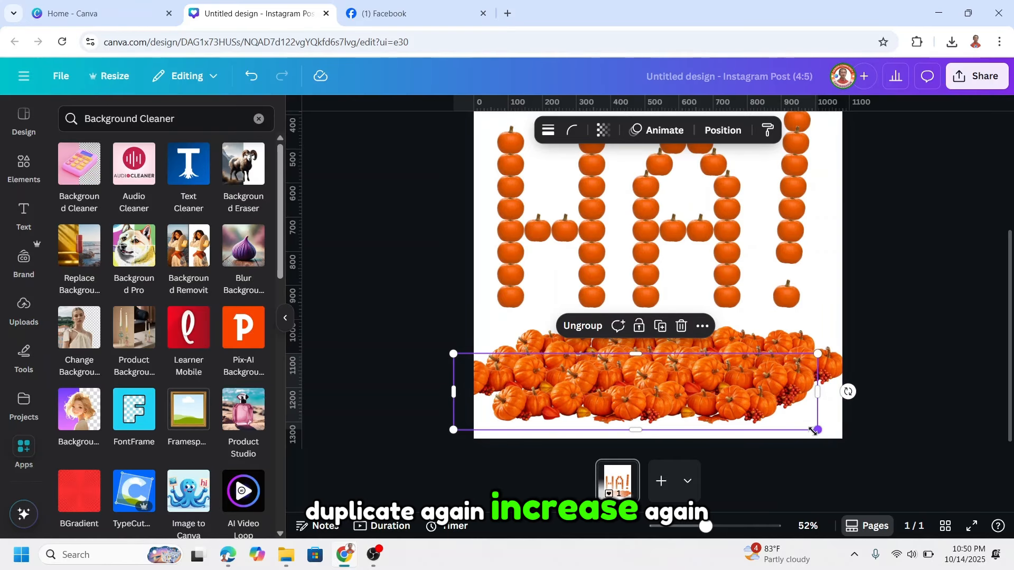
pyautogui.moveTo(815, 430); pyautogui.dragTo(890, 445)
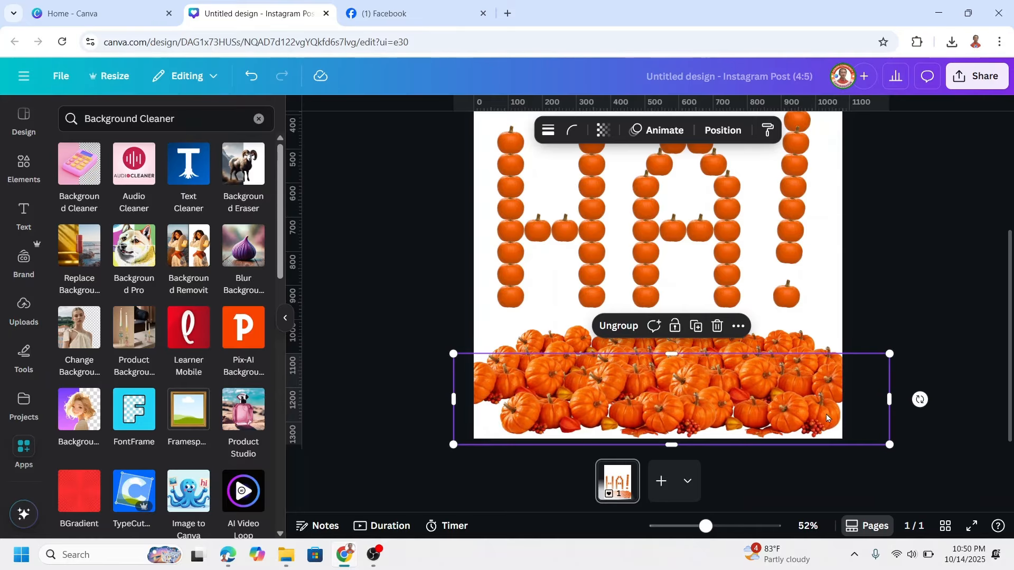
# Place another copy of the enlarged pile along the page's bottom edge and scale it up slightly to fill the remaining white area
pyautogui.click(696, 326)
pyautogui.moveTo(745, 404); pyautogui.dragTo(767, 415)
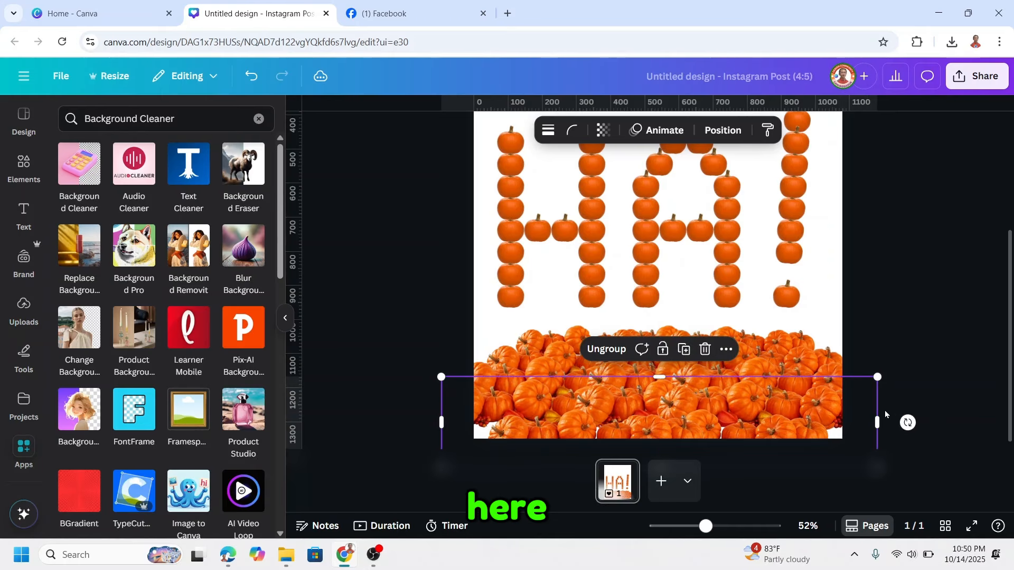
pyautogui.moveTo(878, 378); pyautogui.dragTo(902, 369)
pyautogui.moveTo(795, 398); pyautogui.dragTo(792, 411)
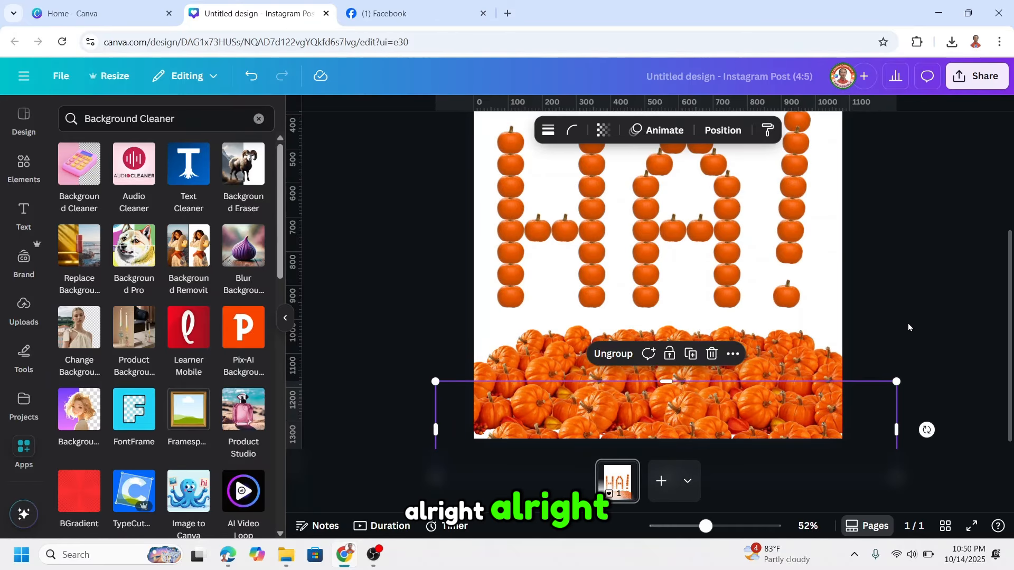
pyautogui.click(907, 324)
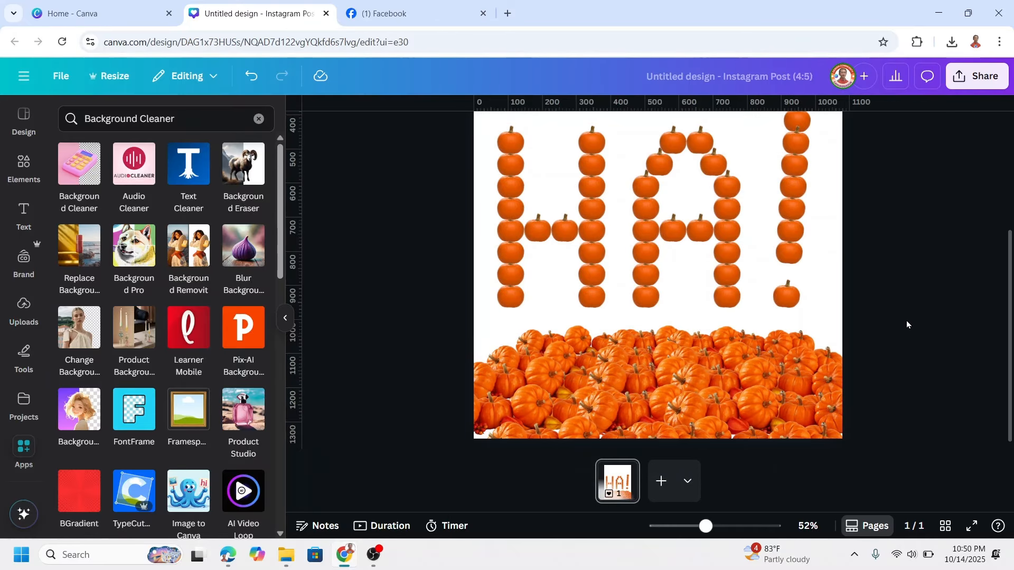
# Duplicate the page with the lettering and pumpkin pile
pyautogui.rightClick(618, 487)
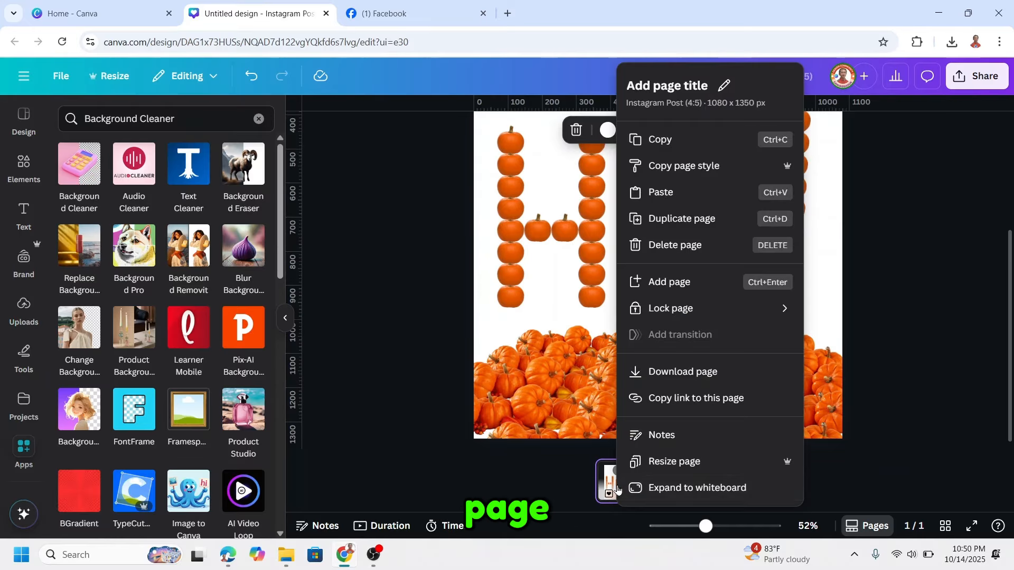
pyautogui.click(607, 485)
pyautogui.rightClick(619, 487)
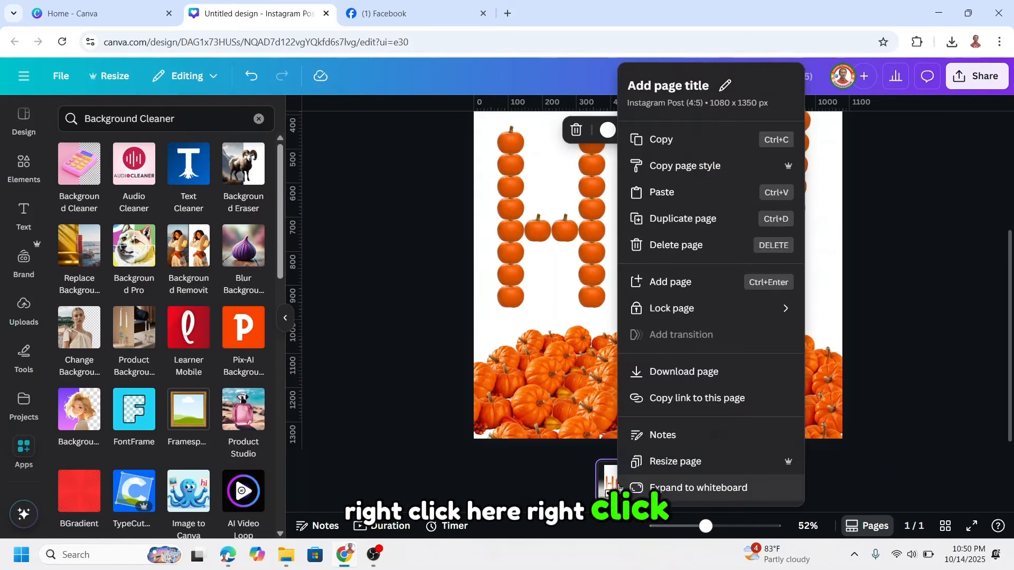
pyautogui.click(681, 218)
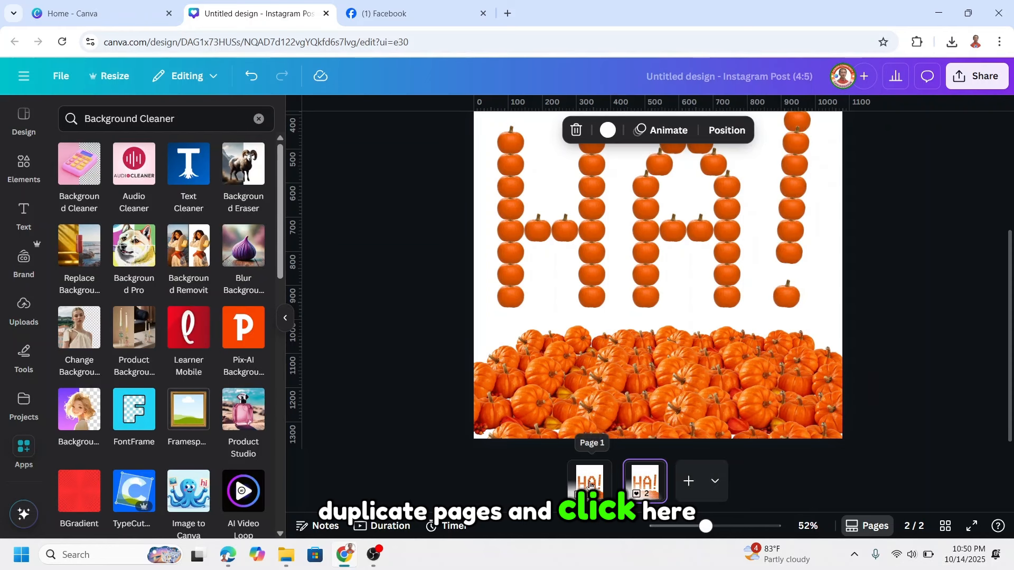
# On page 1, align all the lettering pumpkins to the bottom and move them down onto the pumpkin pile
pyautogui.click(592, 485)
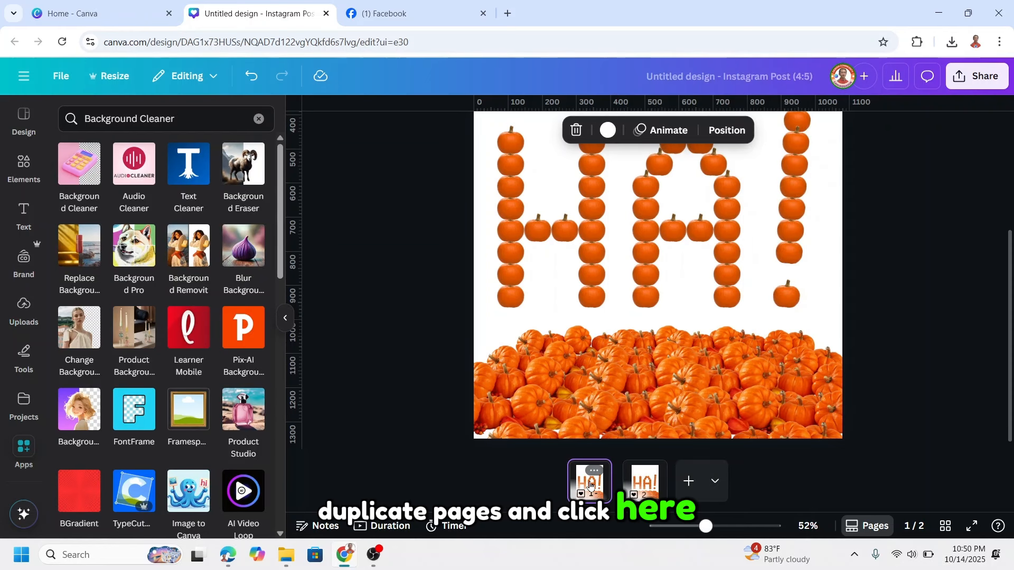
pyautogui.moveTo(706, 536); pyautogui.dragTo(698, 527)
pyautogui.moveTo(845, 148); pyautogui.dragTo(471, 333)
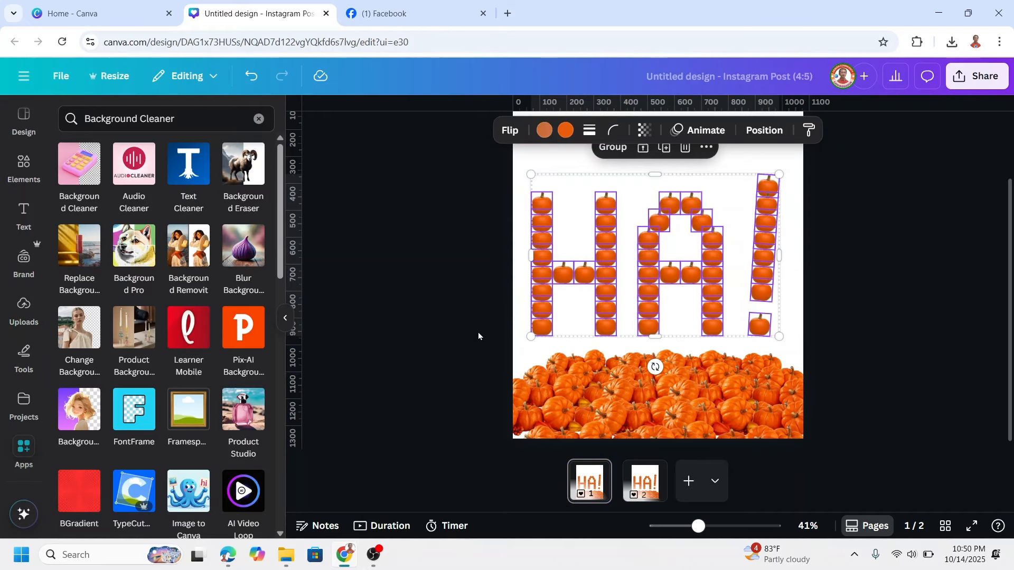
pyautogui.rightClick(647, 278)
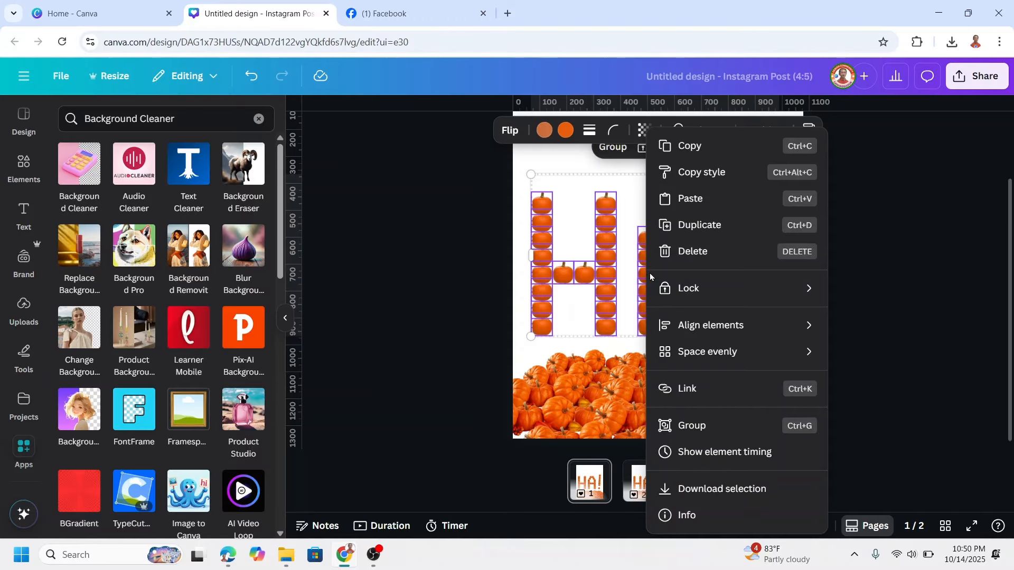
pyautogui.moveTo(709, 325)
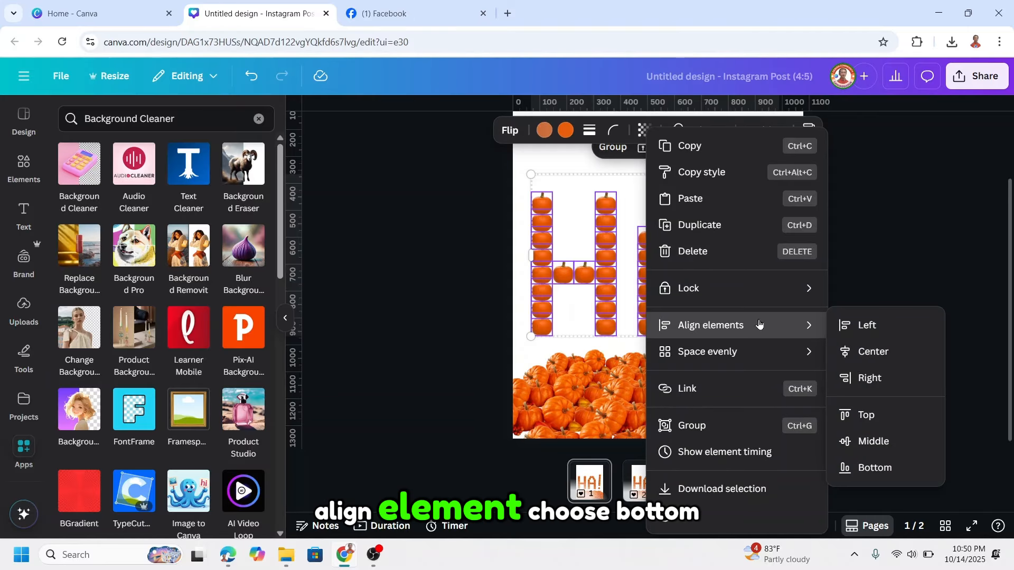
pyautogui.click(871, 466)
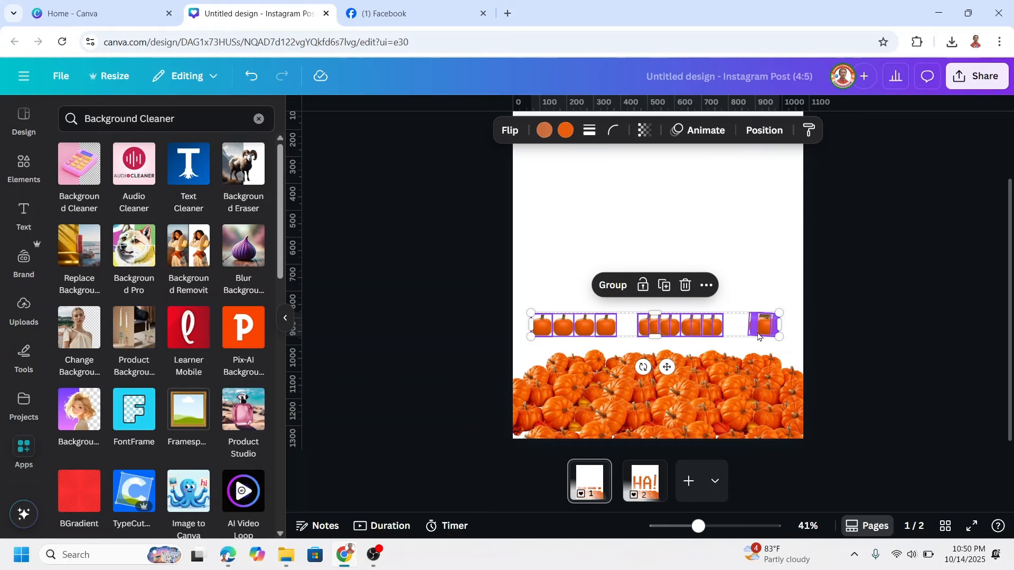
pyautogui.moveTo(710, 332); pyautogui.dragTo(715, 405)
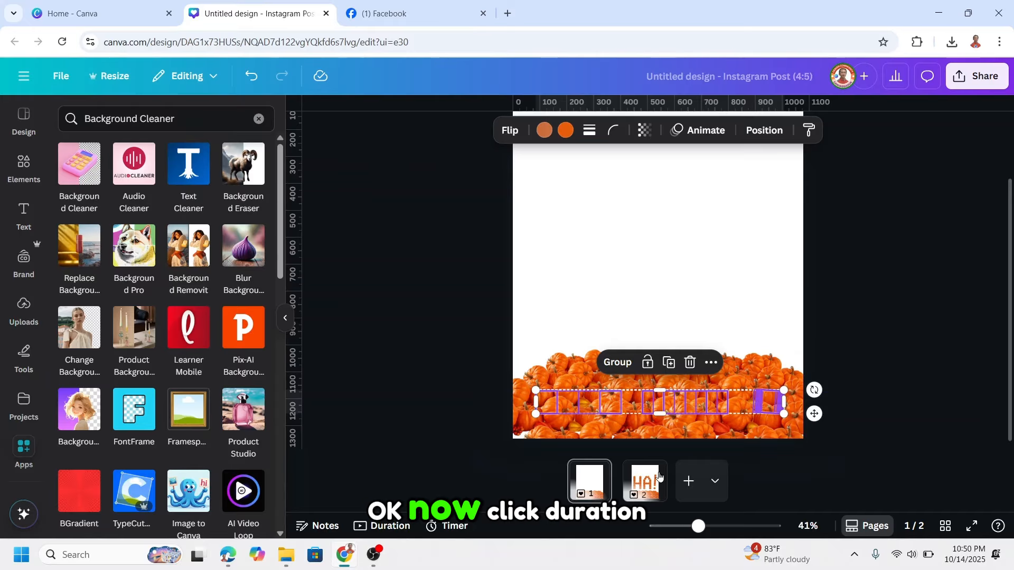
# Set the duration of page 1 to 1.5 seconds
pyautogui.click(390, 526)
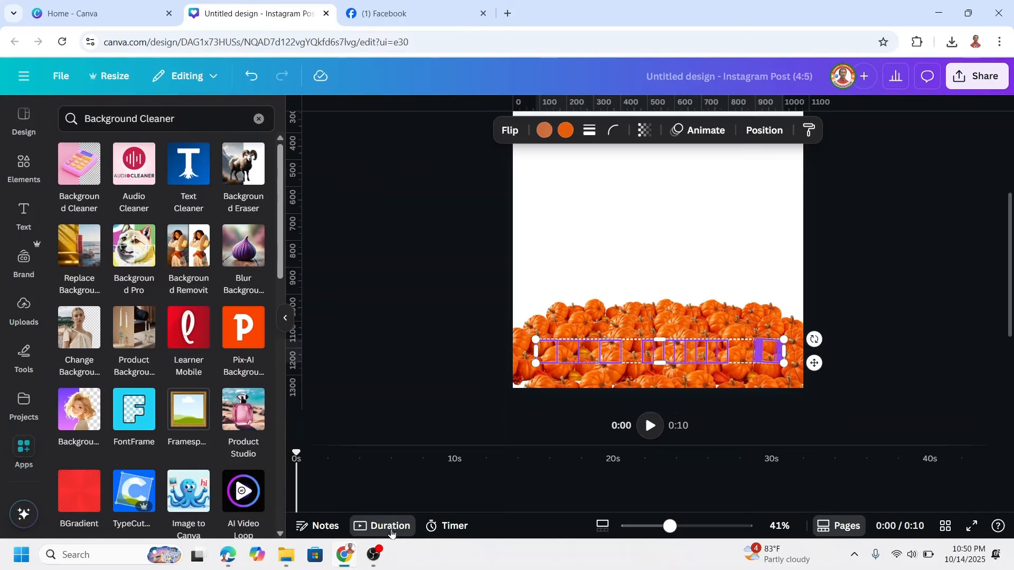
pyautogui.scroll(-5, 398, 510)
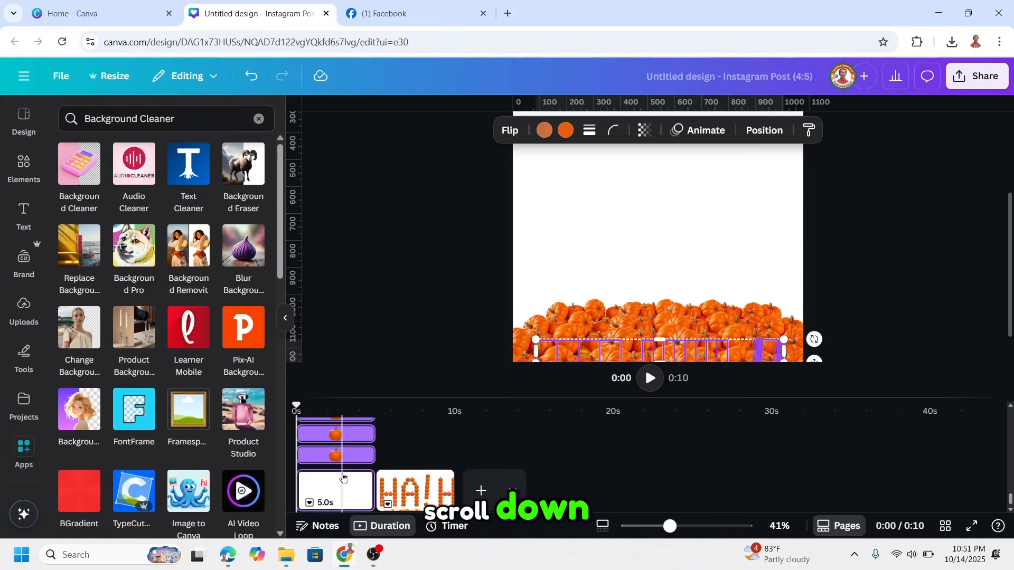
pyautogui.click(338, 467)
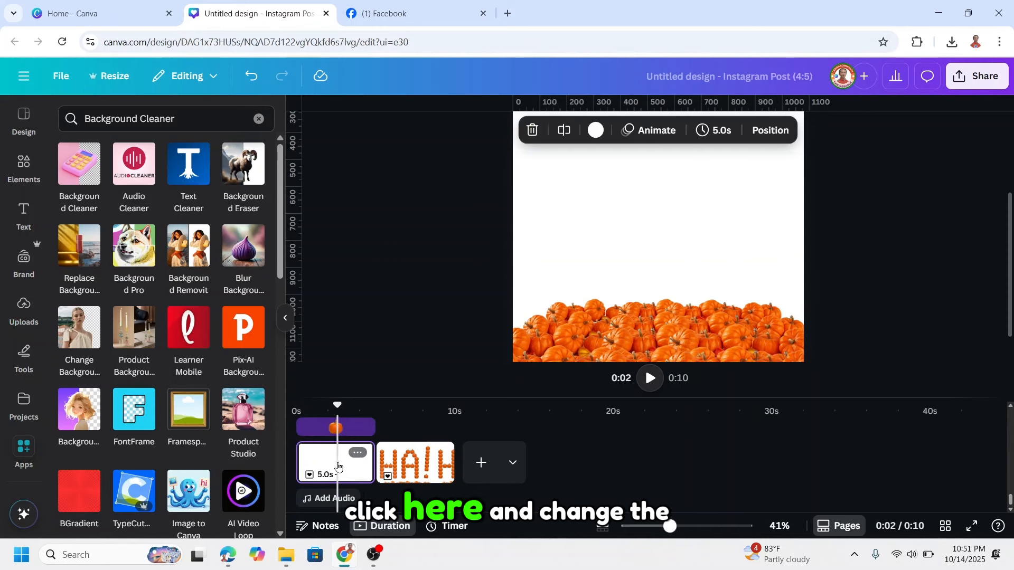
pyautogui.click(724, 132)
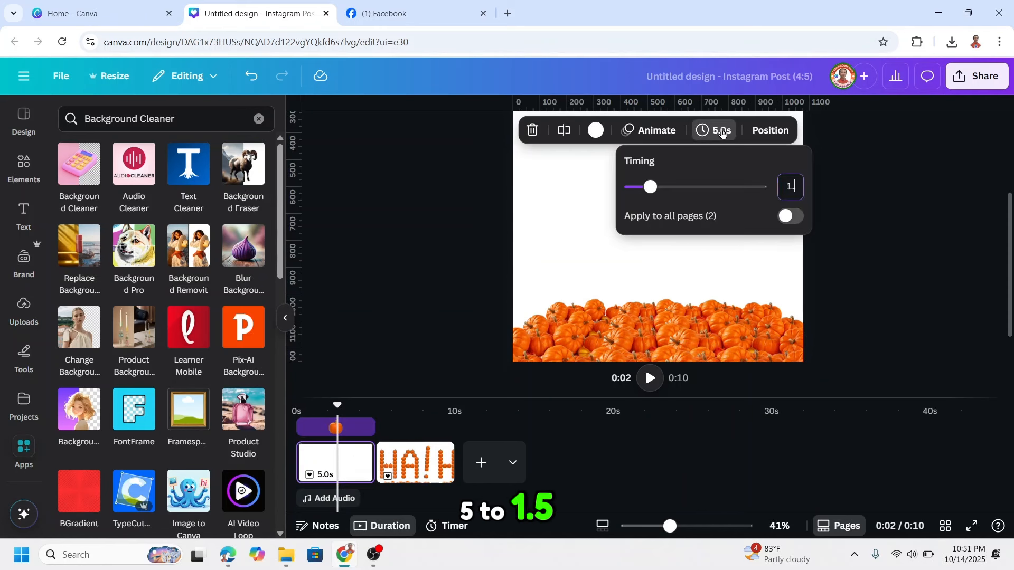
pyautogui.write('1.5')
pyautogui.press('Return')
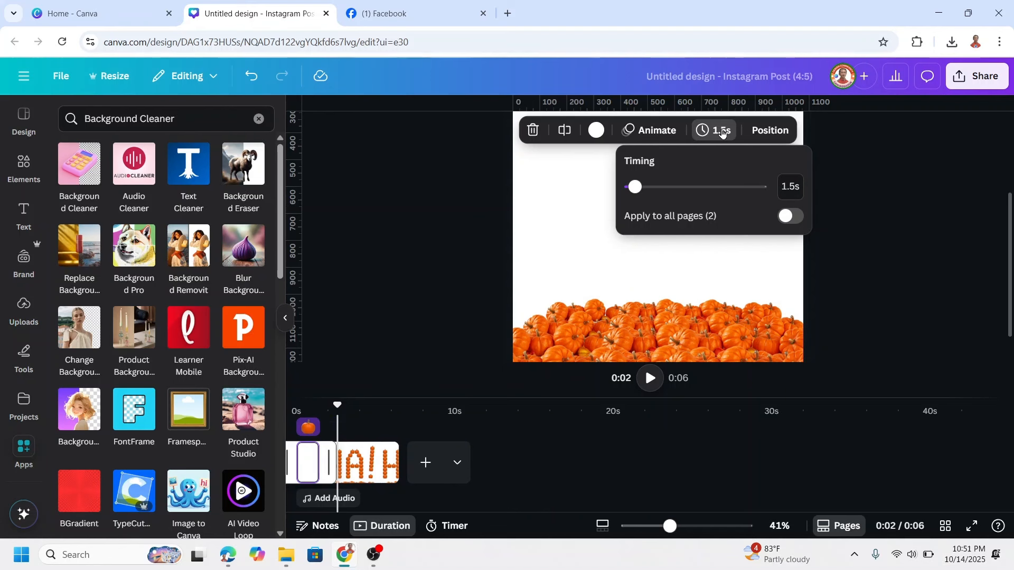
pyautogui.click(397, 533)
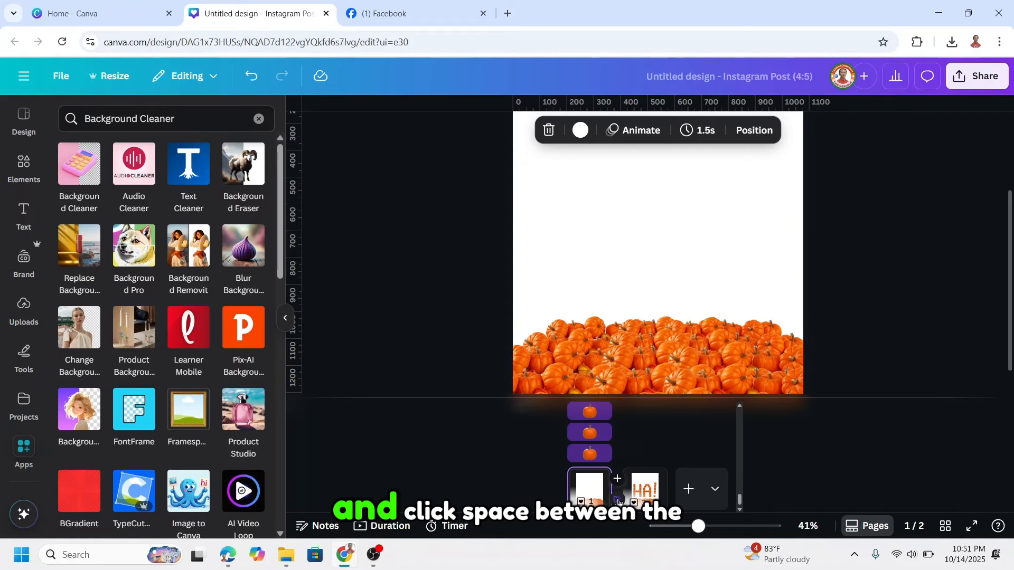
# Add a Match & Move transition between pages 1 and 2 with the maximum duration of 0.75 seconds
pyautogui.moveTo(616, 502)
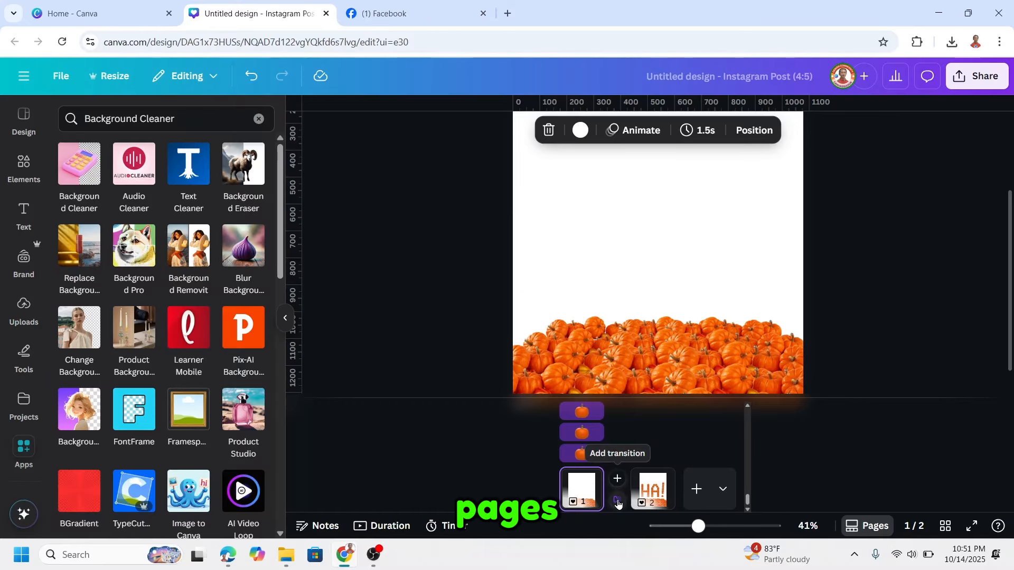
pyautogui.click(616, 501)
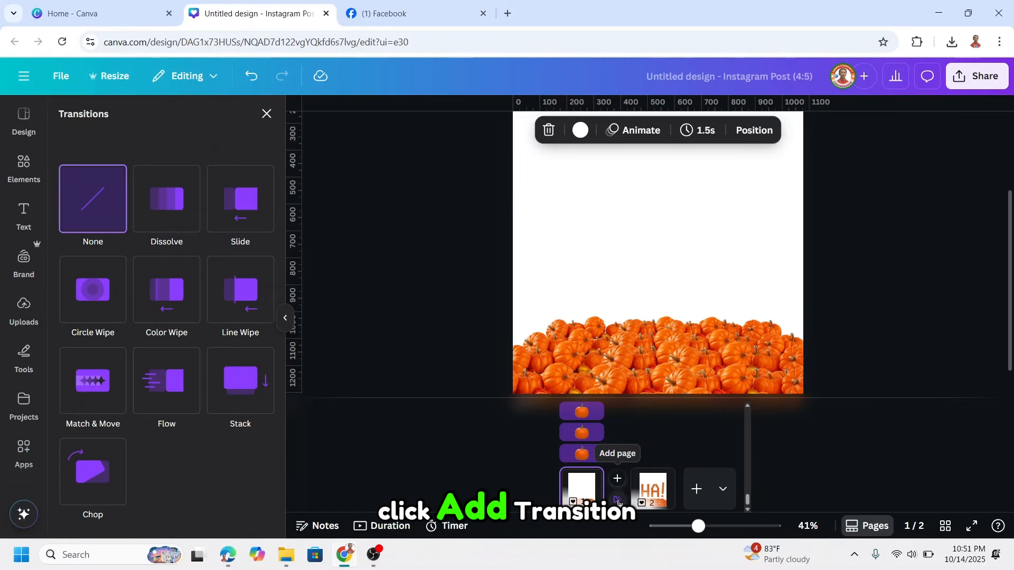
pyautogui.click(90, 391)
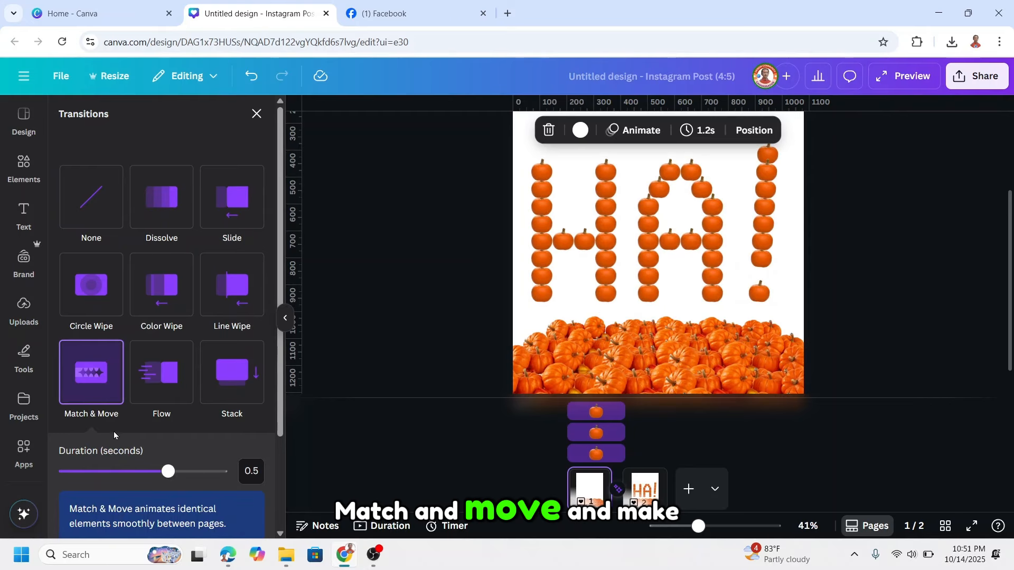
pyautogui.moveTo(168, 471); pyautogui.dragTo(247, 482)
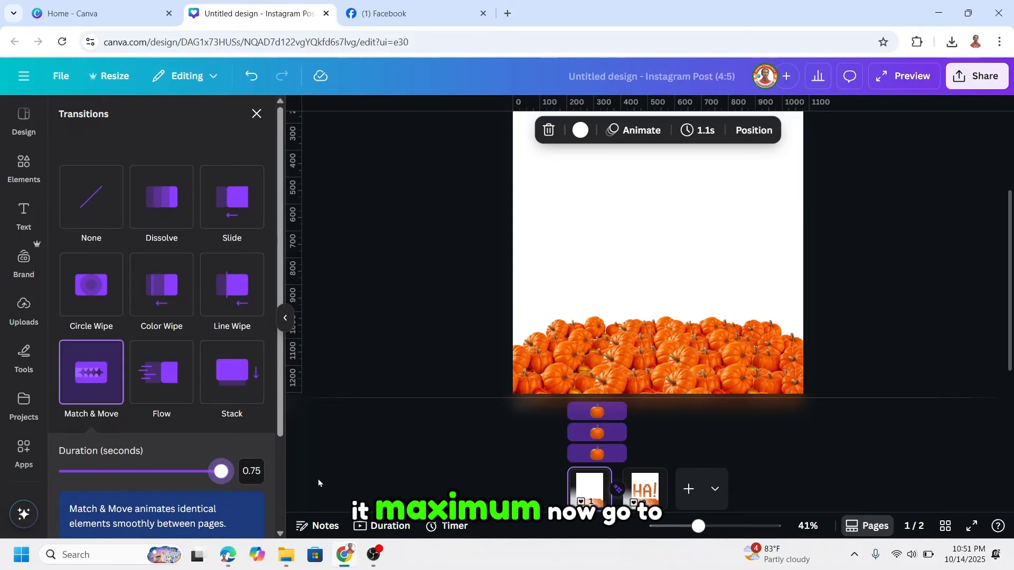
# On page 2, apply the Wiggle add-on animation effect to all the pumpkins forming the HA! lettering
pyautogui.click(648, 498)
pyautogui.moveTo(915, 152); pyautogui.dragTo(405, 336)
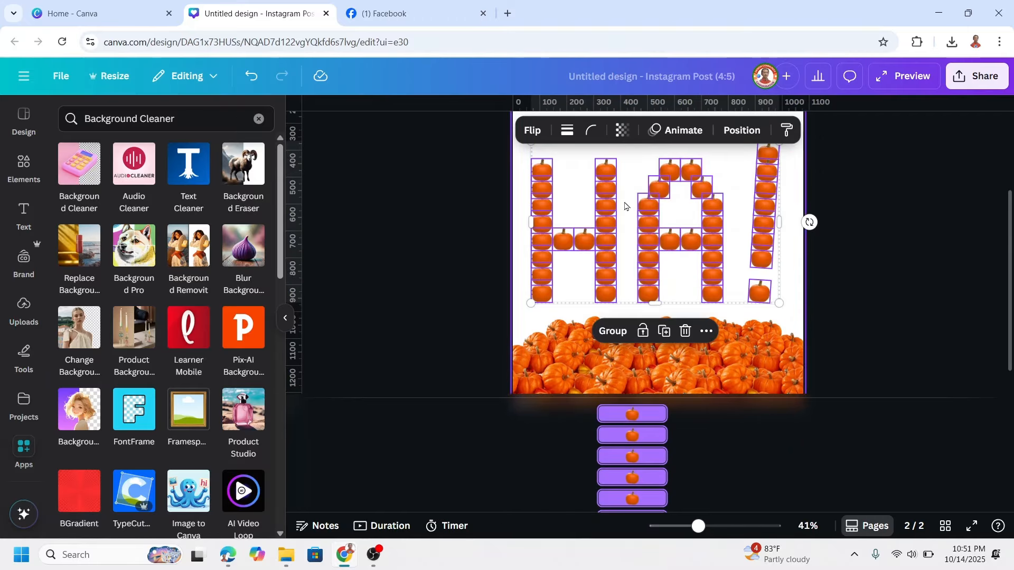
pyautogui.click(682, 128)
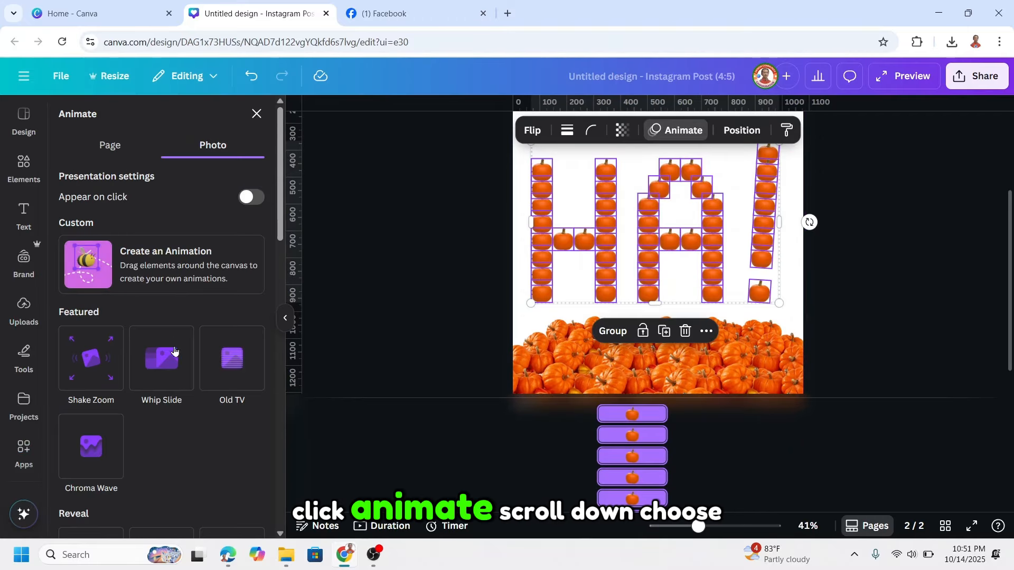
pyautogui.scroll(-12, 174, 351)
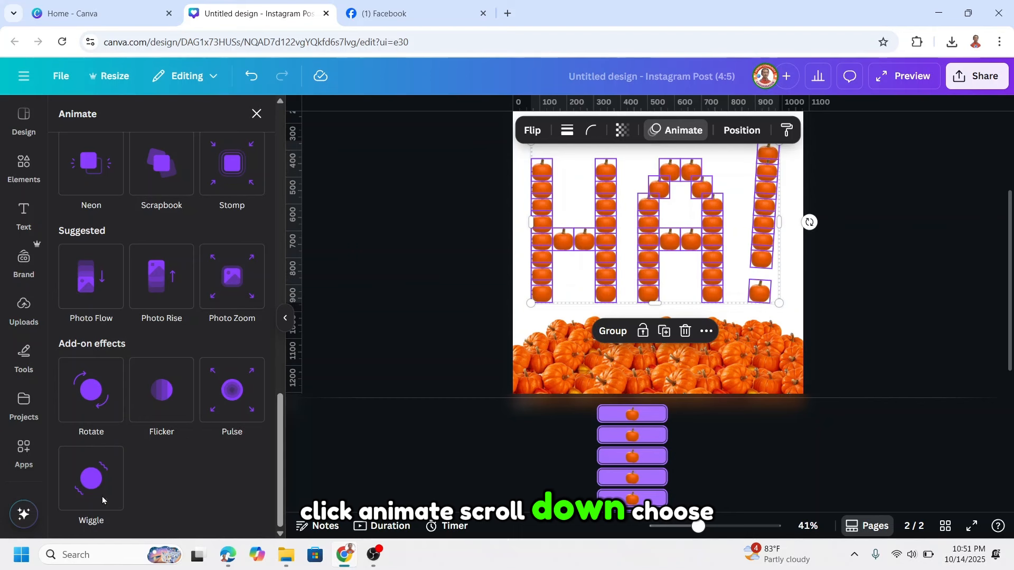
pyautogui.click(91, 481)
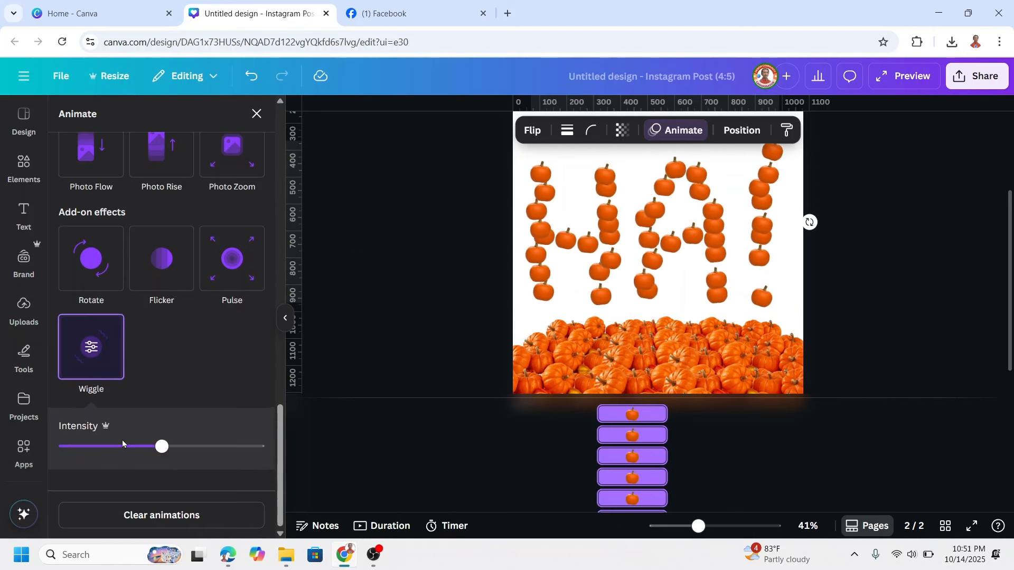
# Reduce the Wiggle intensity of the lettering pumpkins to near minimum, and add the Pulse effect with similarly low intensity
pyautogui.moveTo(162, 446); pyautogui.dragTo(76, 453)
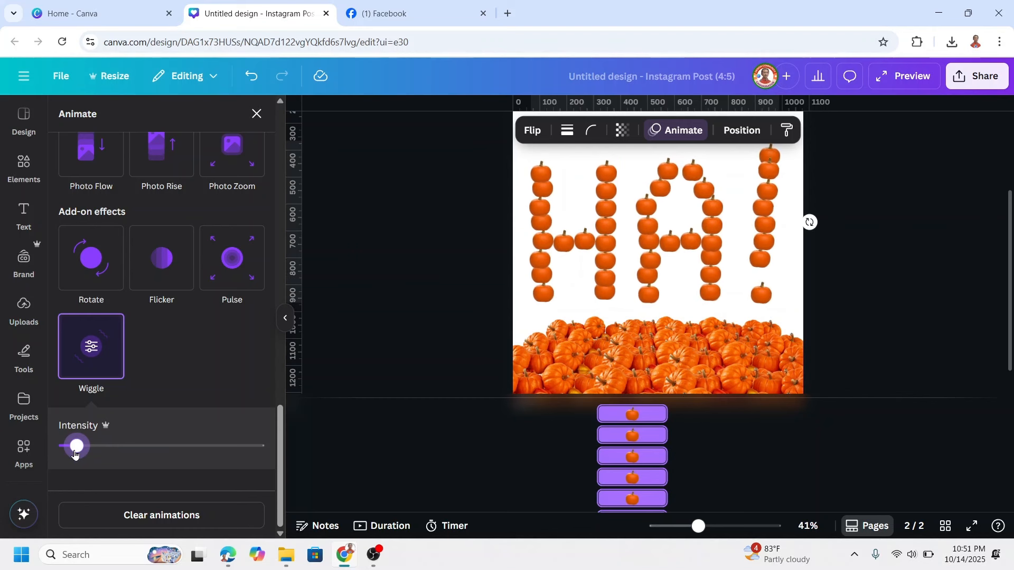
pyautogui.click(232, 264)
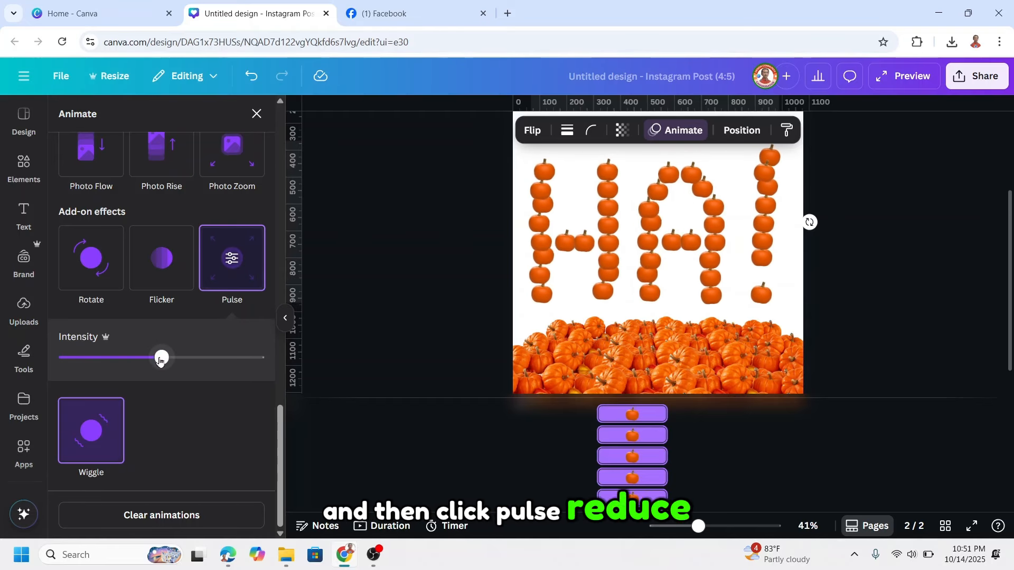
pyautogui.moveTo(160, 361); pyautogui.dragTo(91, 369)
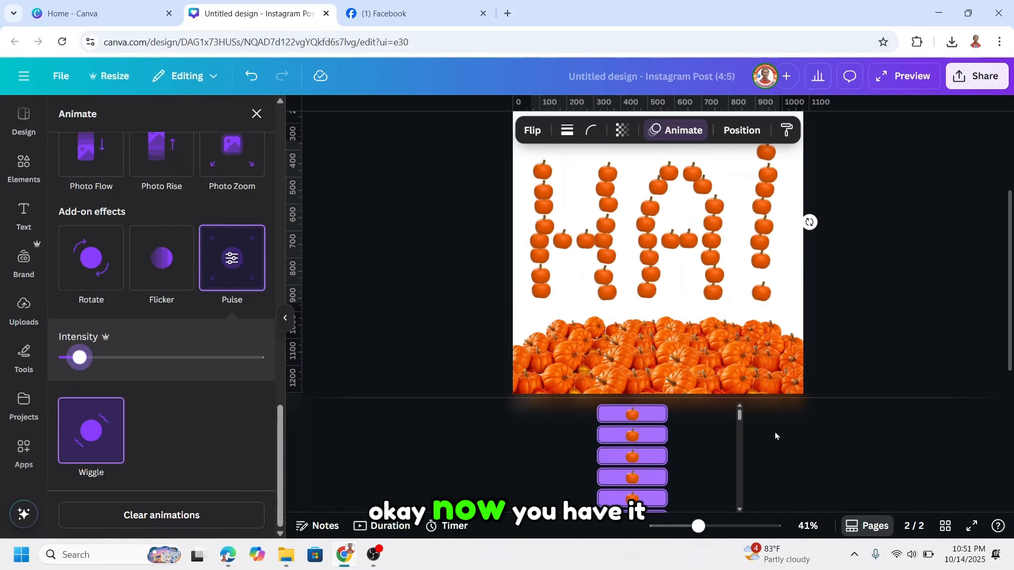
# Download pages 1–2 of the design as an MP4 video at 1,080 × 1,350 px
pyautogui.scroll(3, 850, 326)
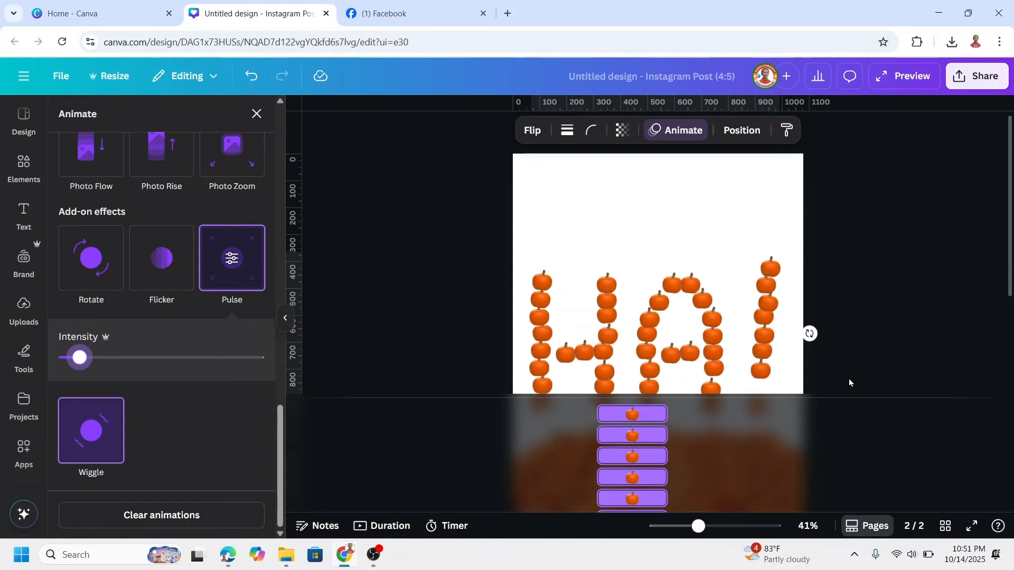
pyautogui.click(981, 81)
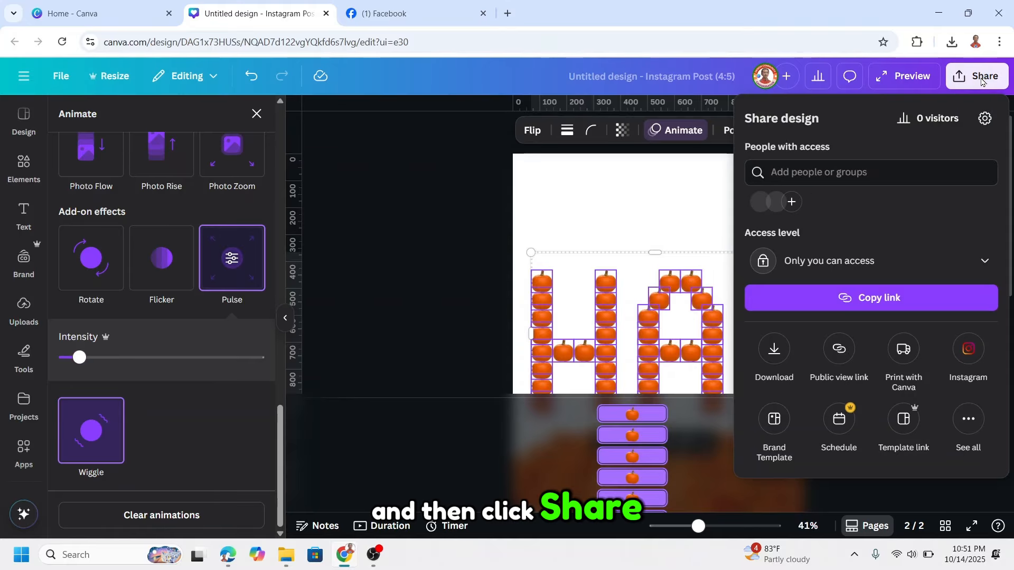
pyautogui.click(774, 356)
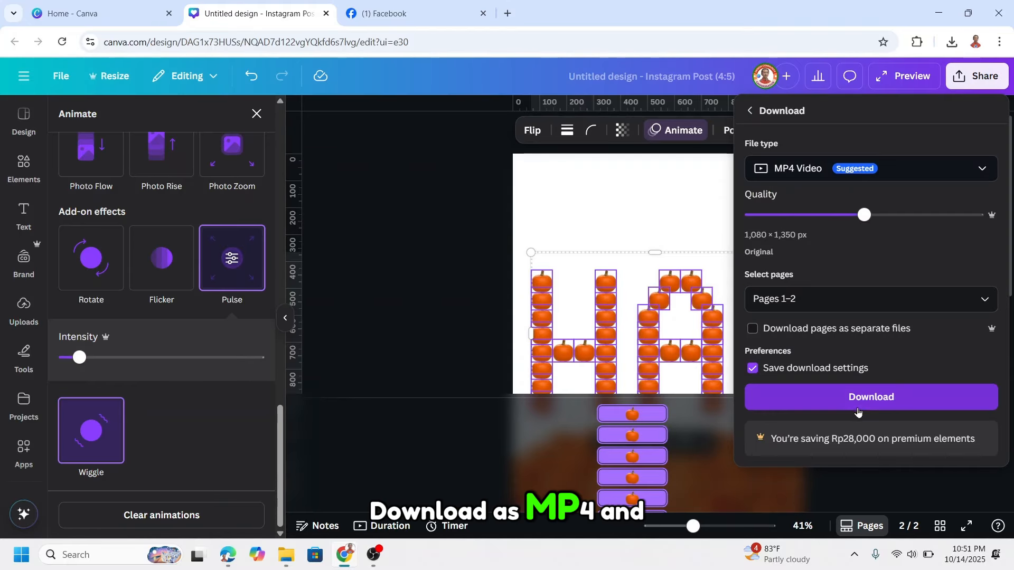
pyautogui.click(871, 405)
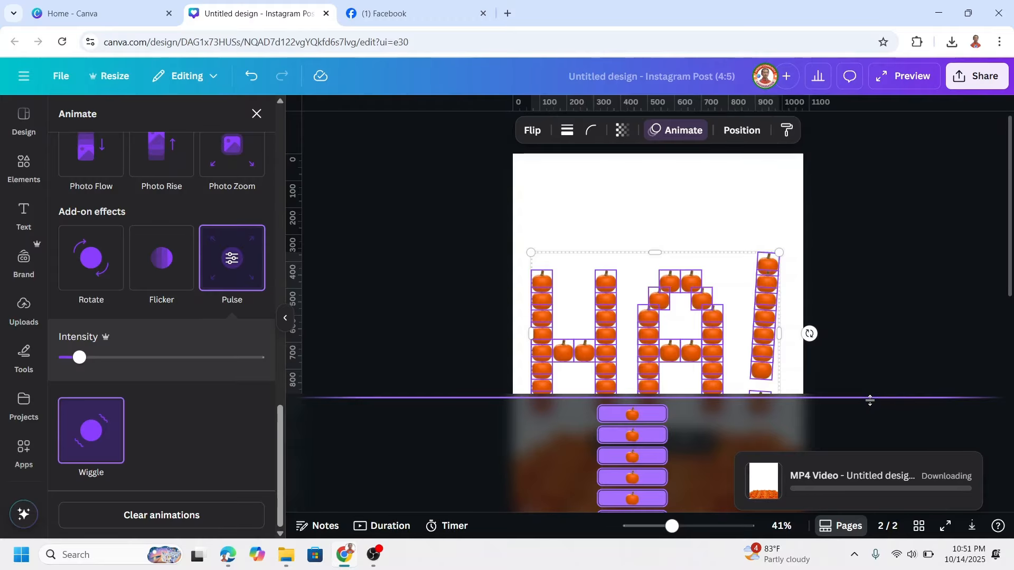